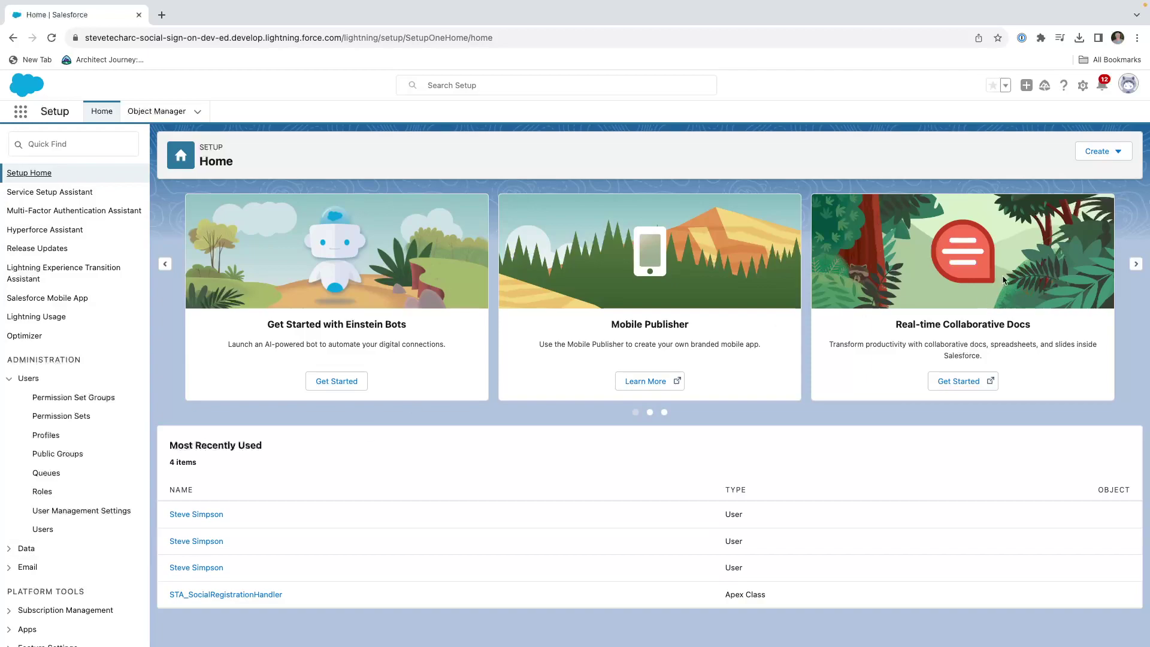
Find Auth. Providers with 'auth', open the Google provider's edit form, then cancel back to the list.
{"action": "left_click", "coordinate": [59, 145]}
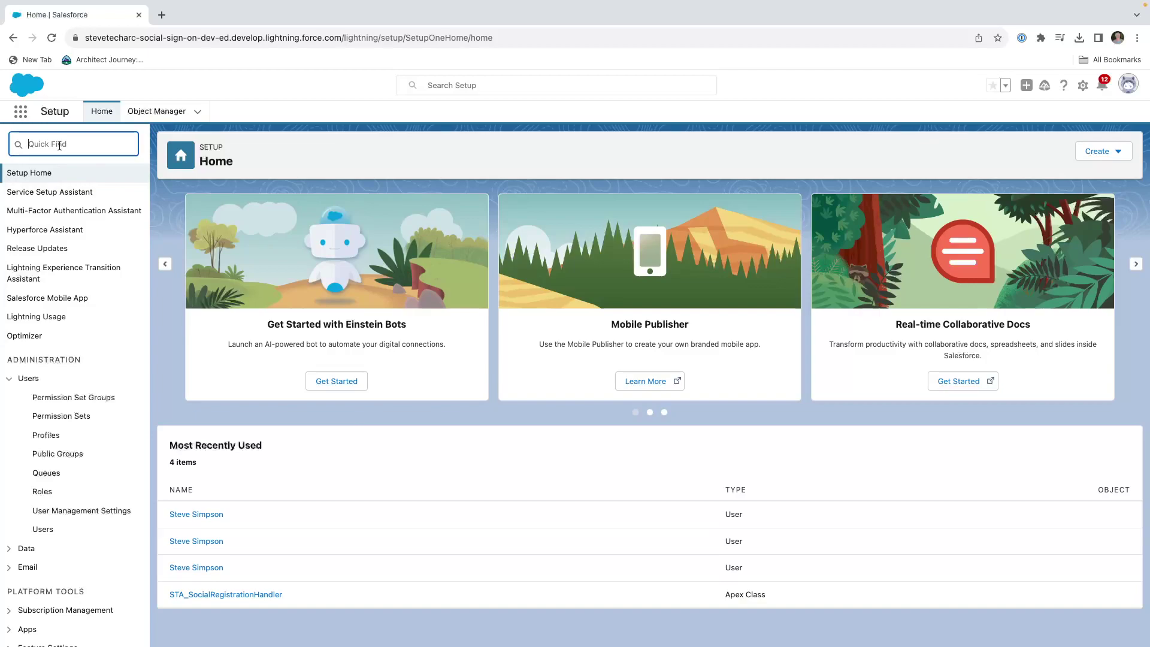
{"action": "type", "text": "auth"}
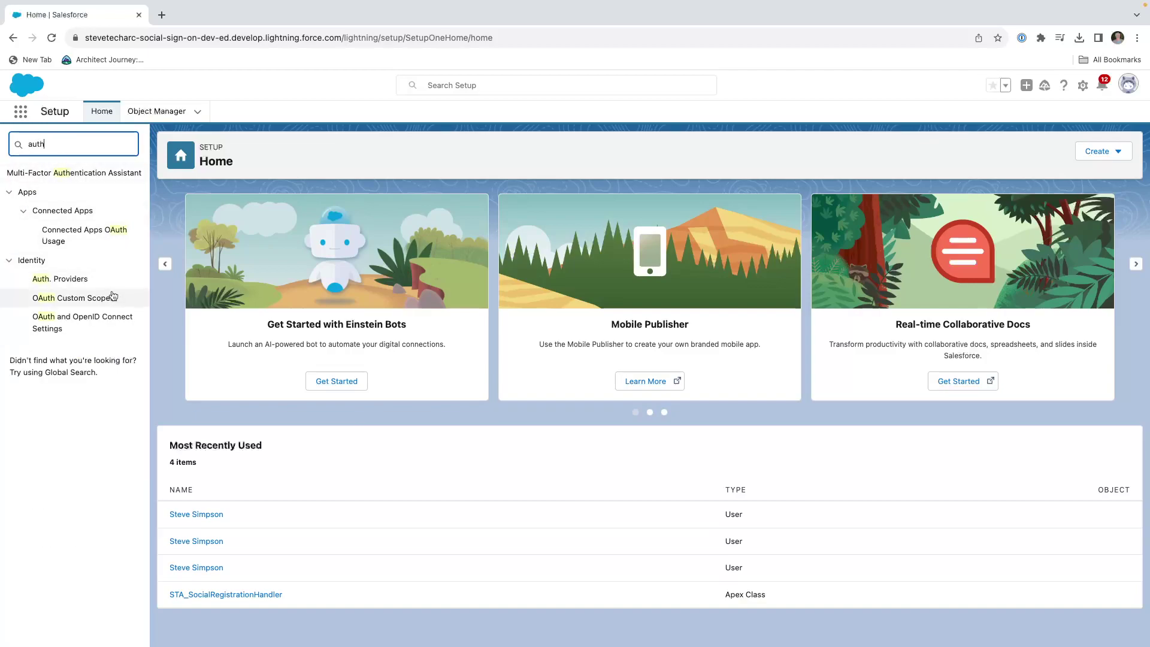
{"action": "left_click", "coordinate": [89, 281]}
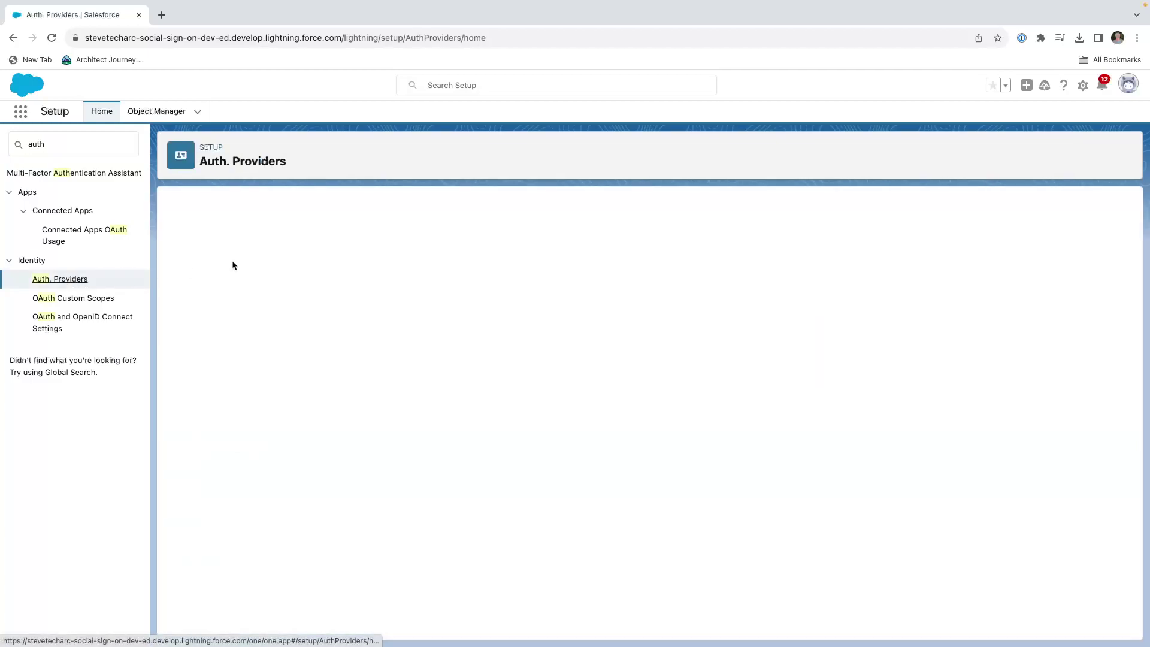
{"action": "left_click", "coordinate": [219, 272]}
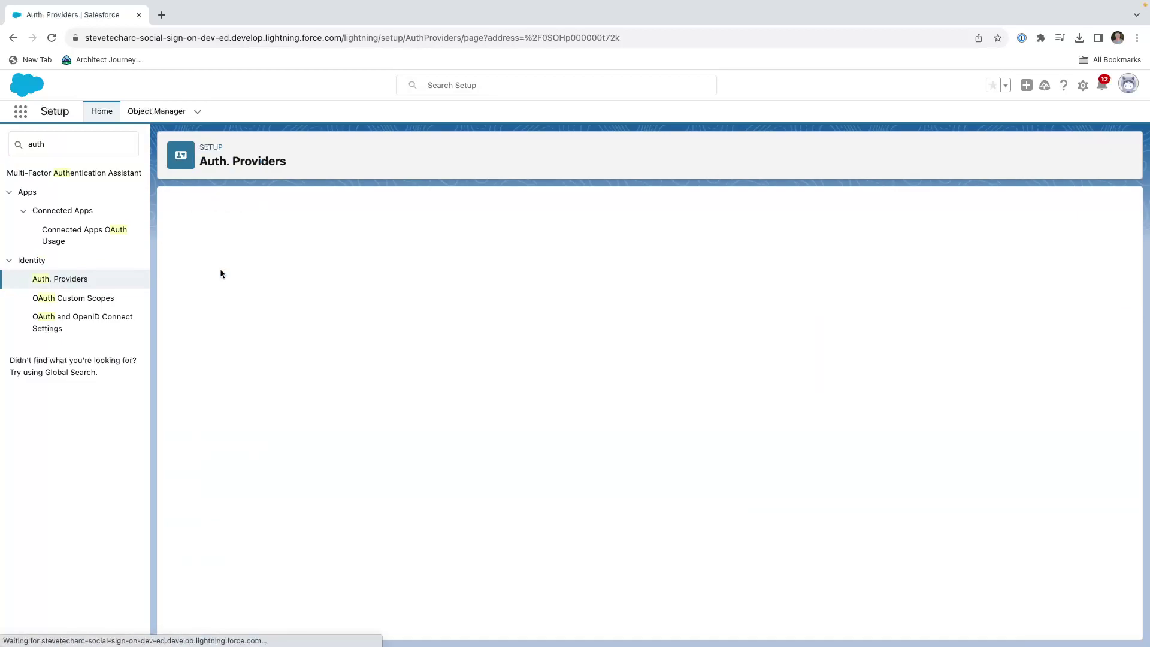
{"action": "left_click", "coordinate": [476, 240]}
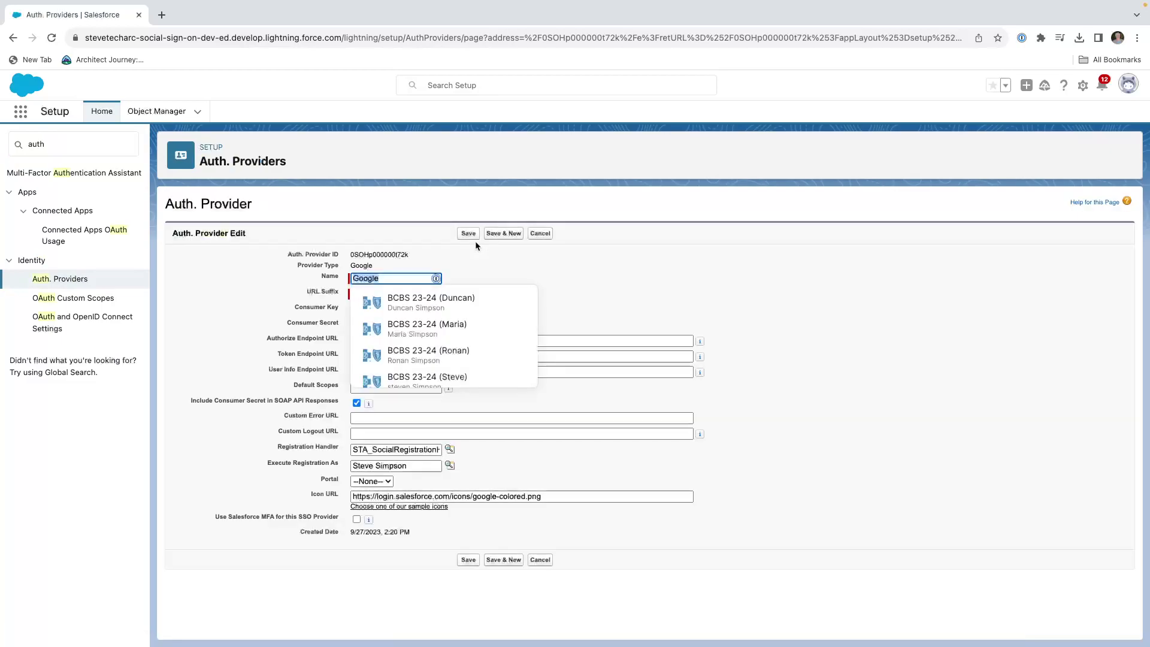
{"action": "left_click", "coordinate": [643, 285]}
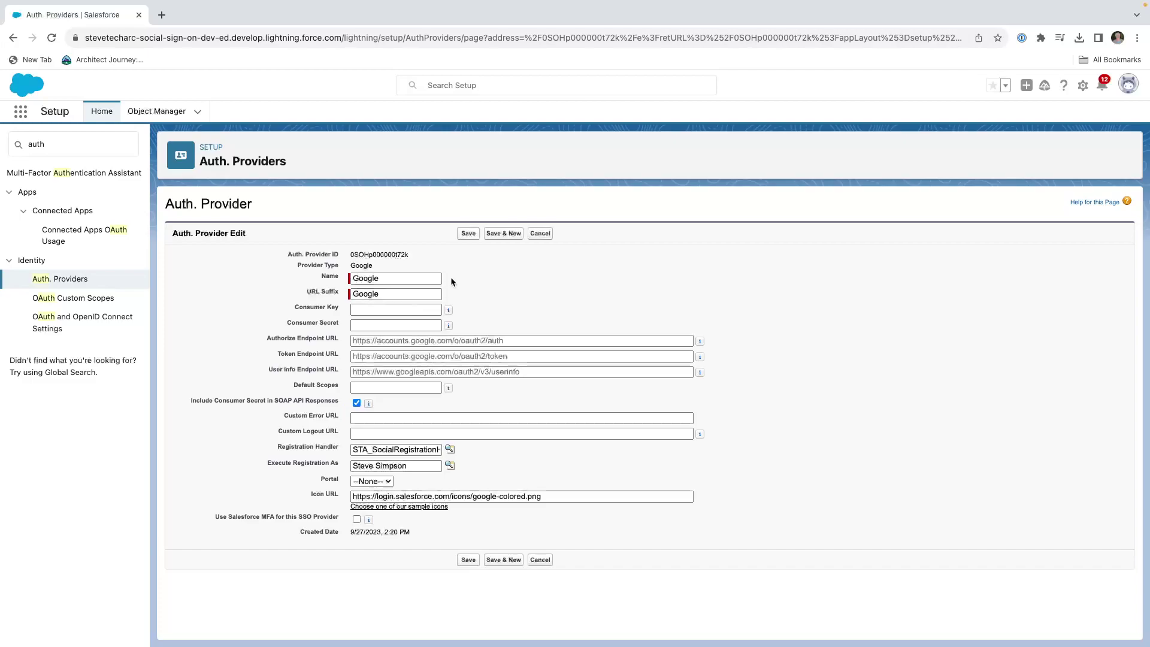
{"action": "left_click", "coordinate": [539, 233]}
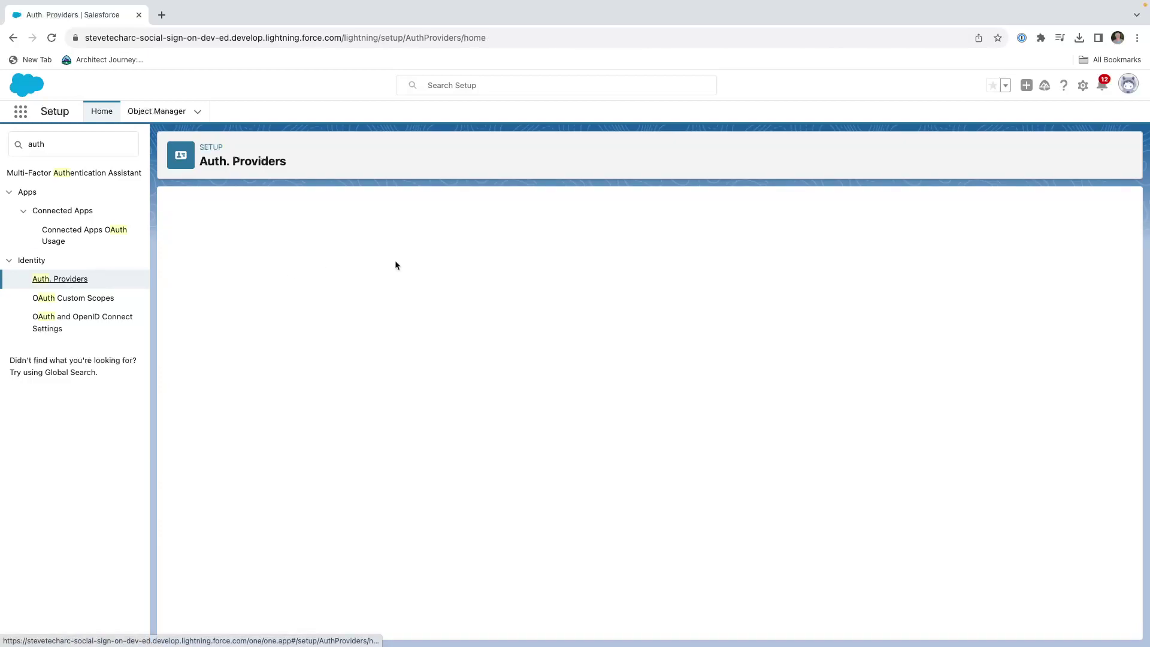
Start a new auth provider to look at the provider types, then abandon it.
{"action": "left_click", "coordinate": [649, 246]}
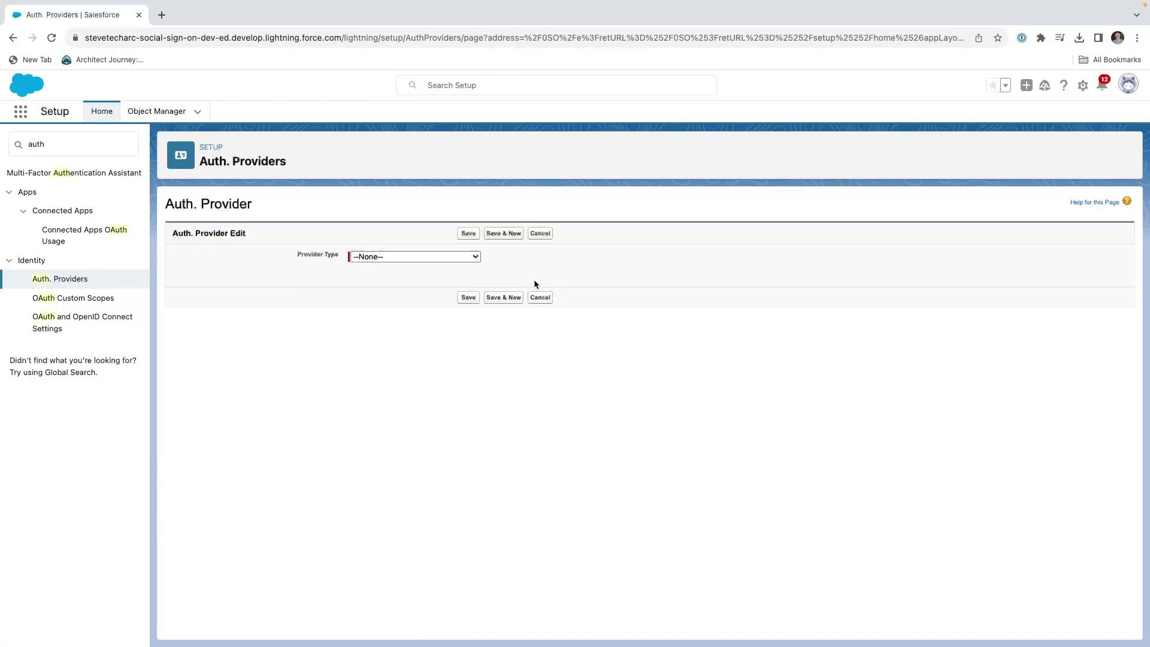
{"action": "left_click", "coordinate": [413, 256]}
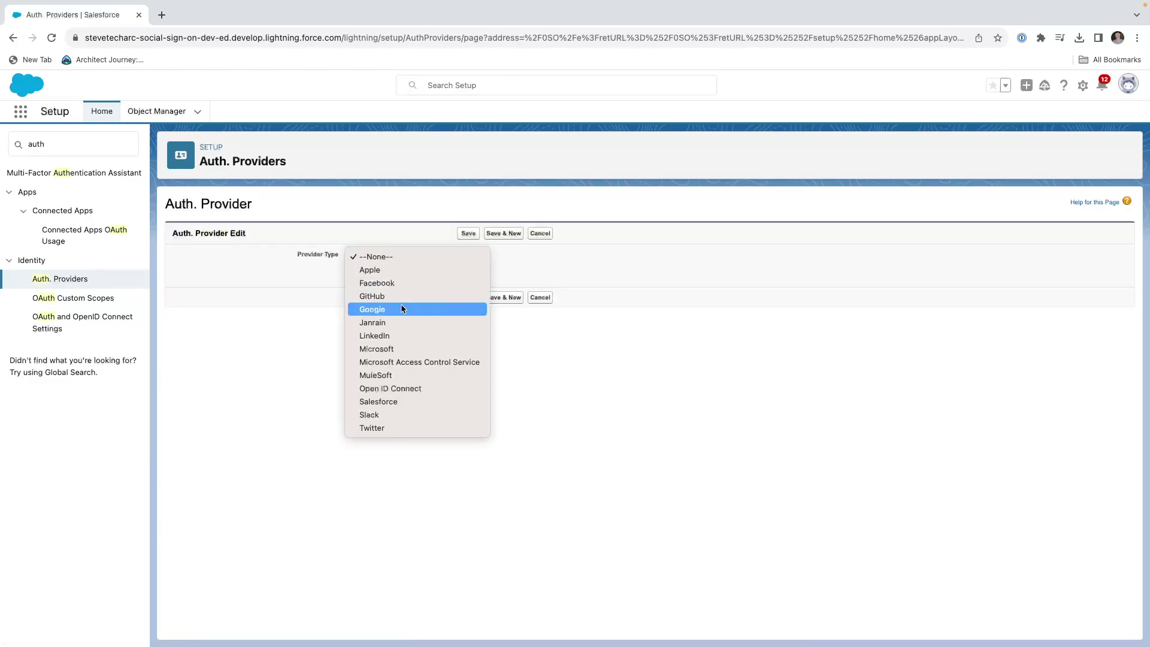
{"action": "left_click", "coordinate": [544, 232]}
{"action": "left_click", "coordinate": [539, 233]}
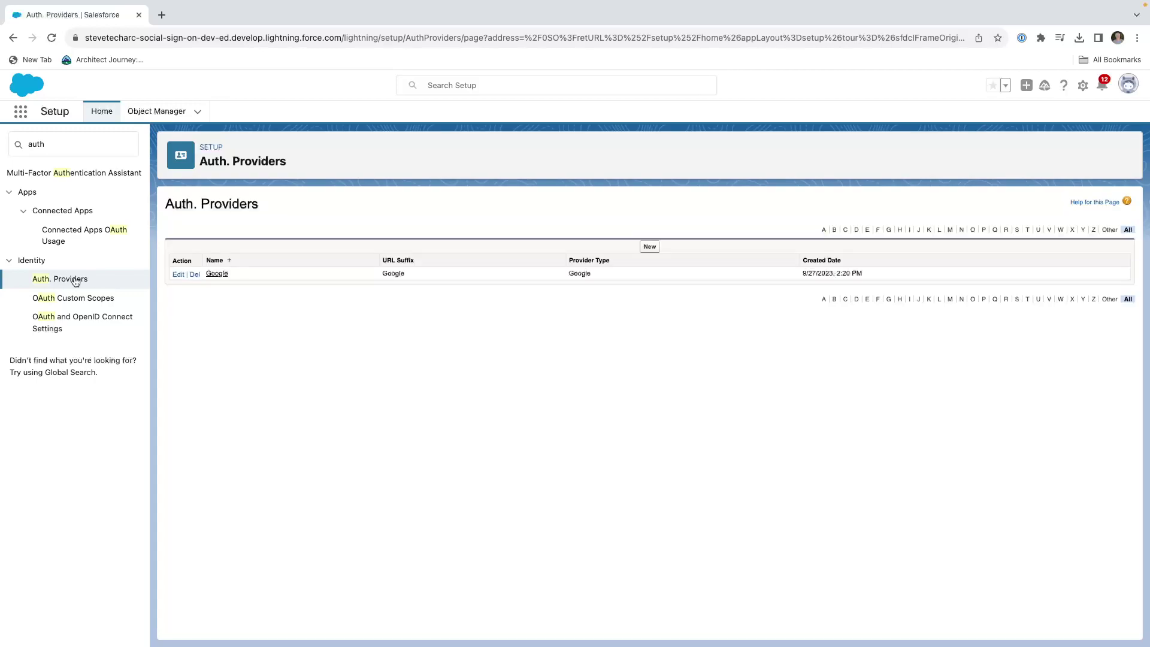
Open the Google provider's edit form to view its Registration Handler field.
{"action": "left_click", "coordinate": [217, 274]}
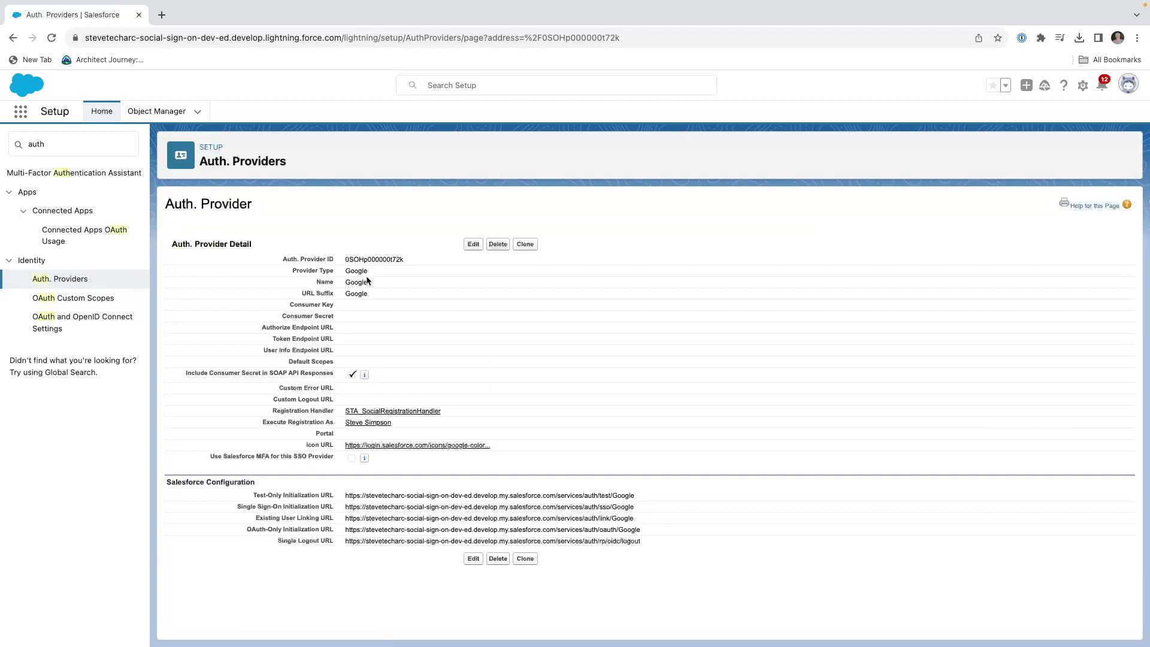
{"action": "left_click", "coordinate": [473, 244]}
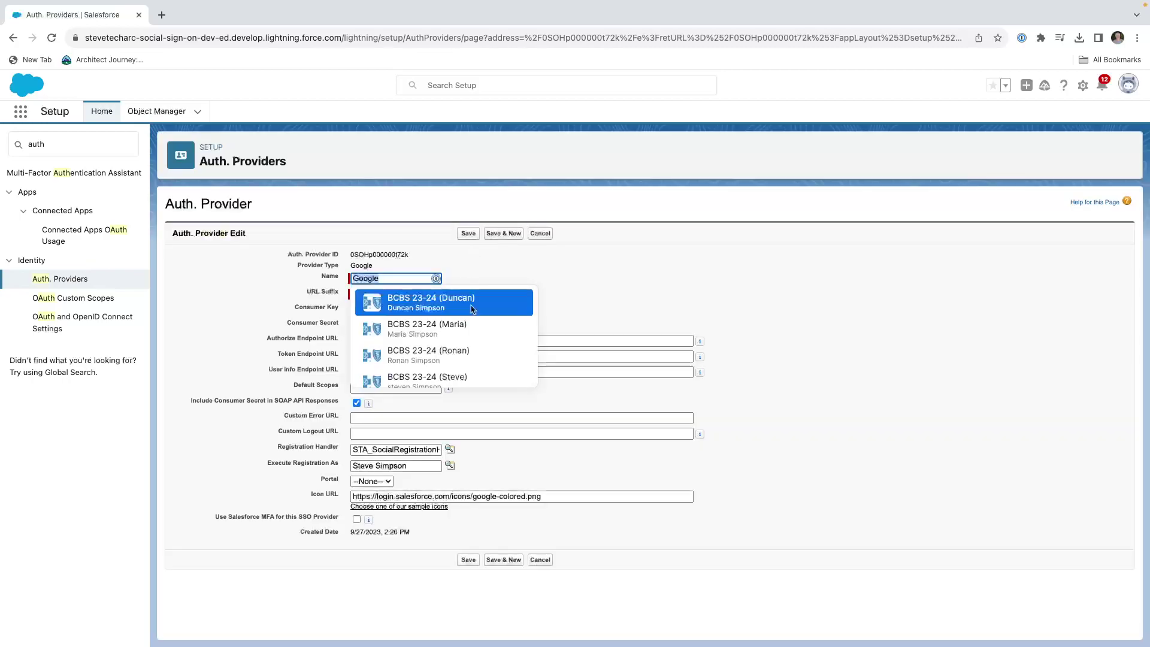
{"action": "left_click", "coordinate": [763, 426]}
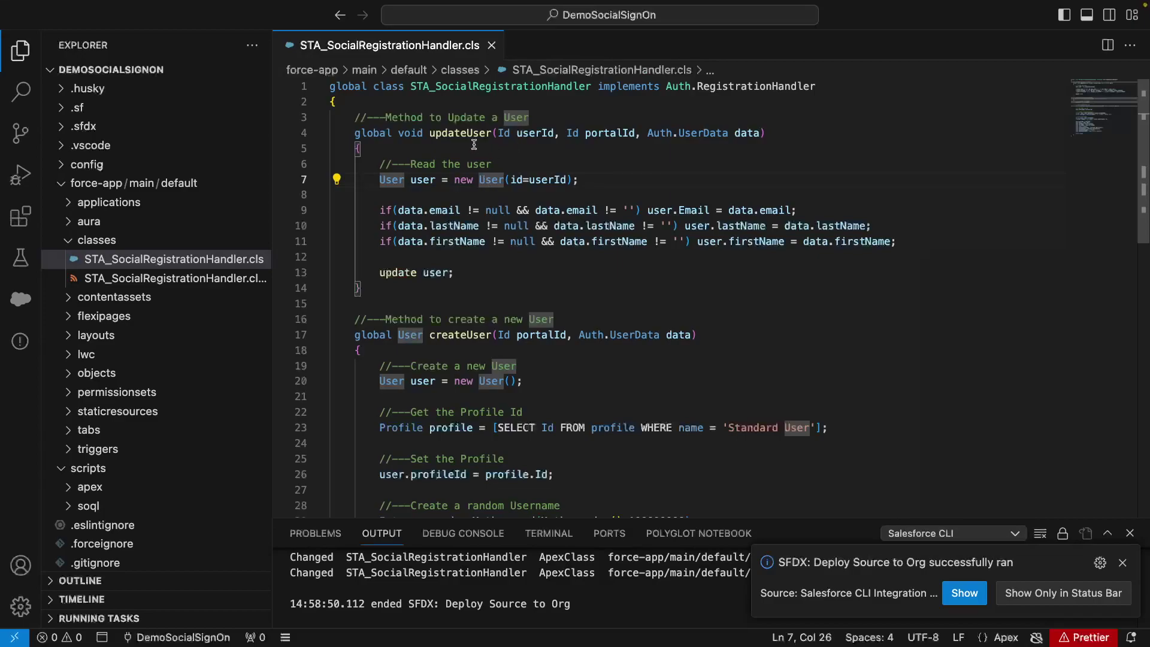
{"action": "double_click", "coordinate": [475, 87]}
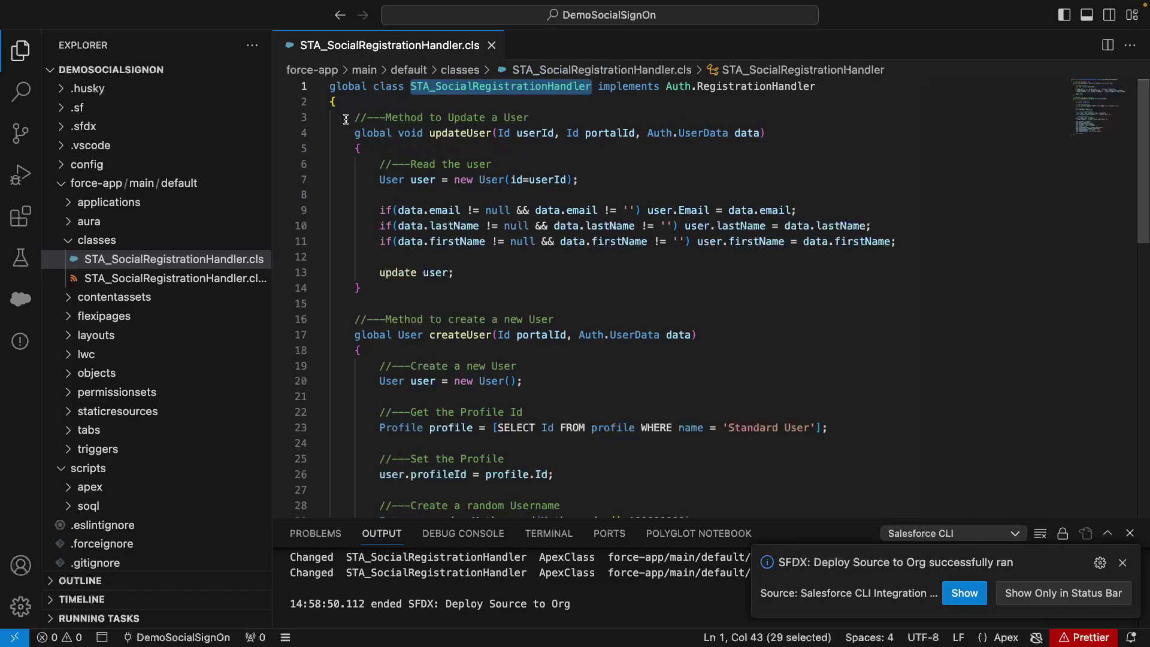
{"action": "left_click_drag", "start_coordinate": [355, 117], "coordinate": [361, 288]}
{"action": "scroll", "coordinate": [467, 370], "scroll_direction": "down", "scroll_amount": 3}
{"action": "scroll", "coordinate": [467, 370], "scroll_direction": "up", "scroll_amount": 3}
{"action": "left_click", "coordinate": [506, 273]}
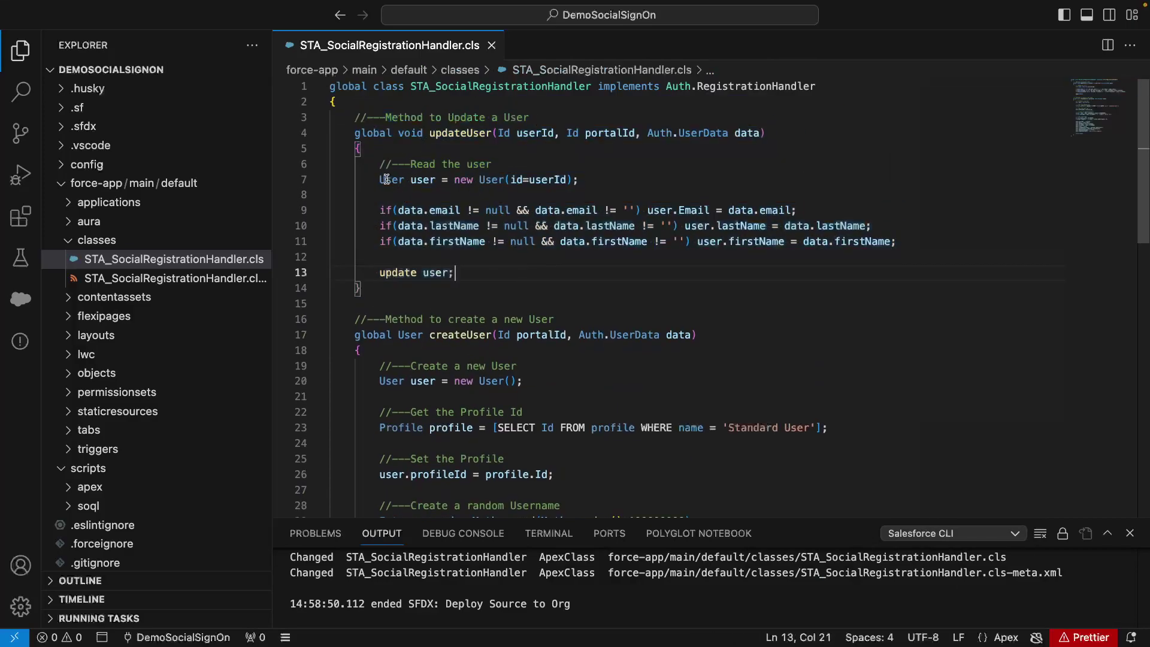
{"action": "left_click_drag", "start_coordinate": [377, 180], "coordinate": [578, 179]}
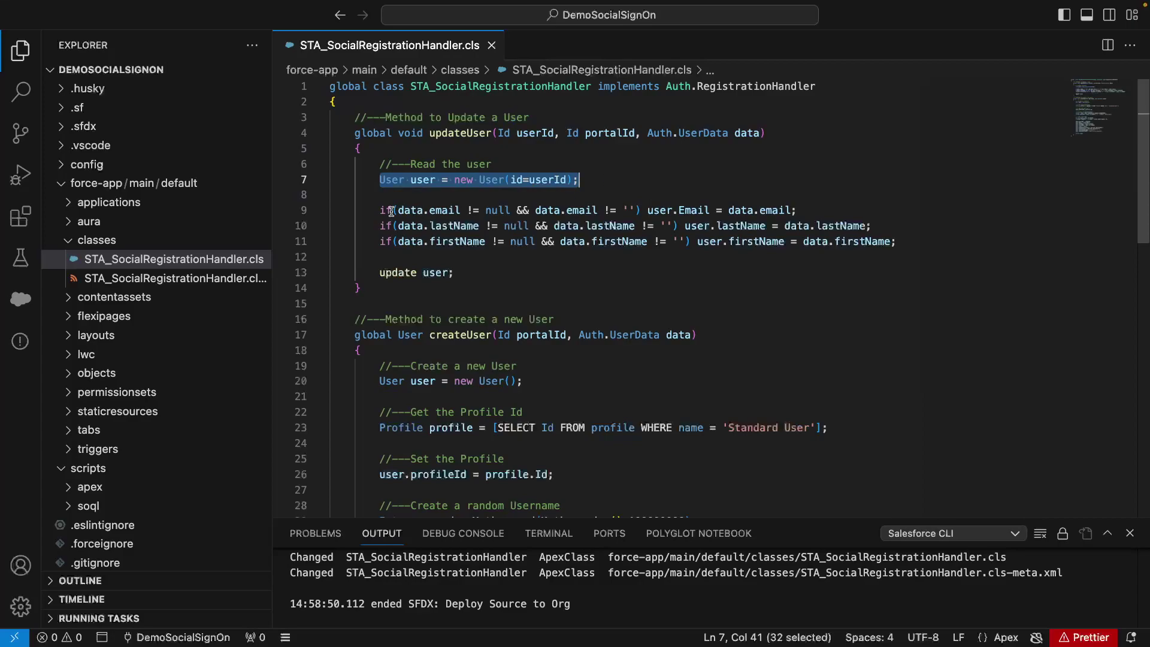
{"action": "left_click_drag", "start_coordinate": [379, 210], "coordinate": [505, 211]}
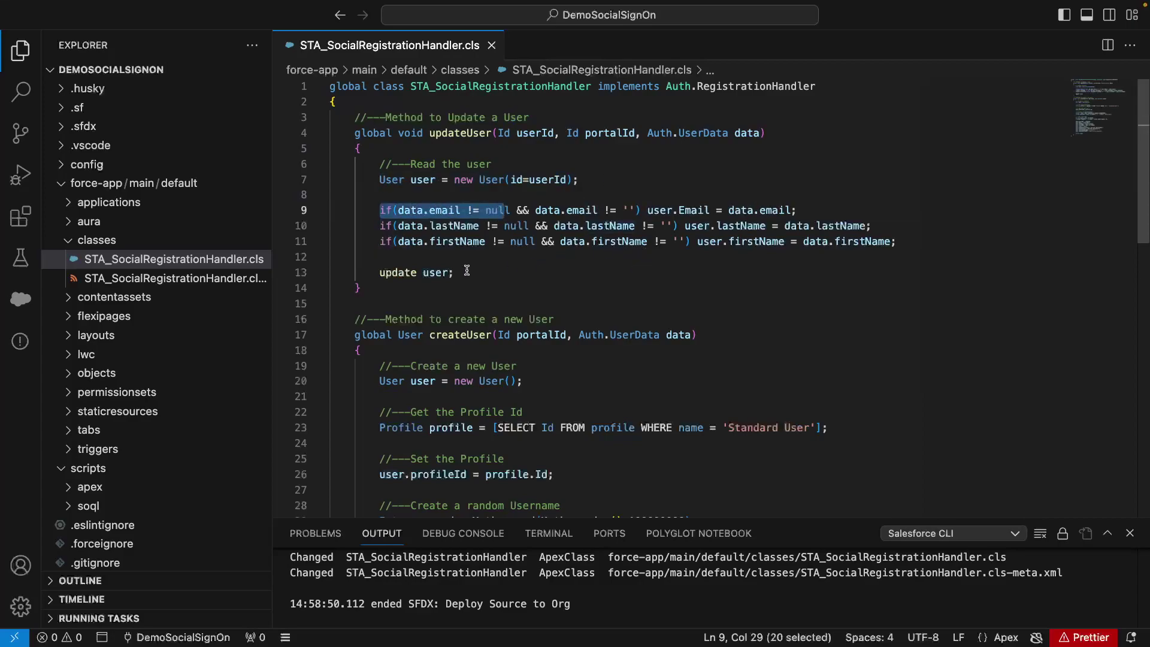
{"action": "double_click", "coordinate": [444, 272]}
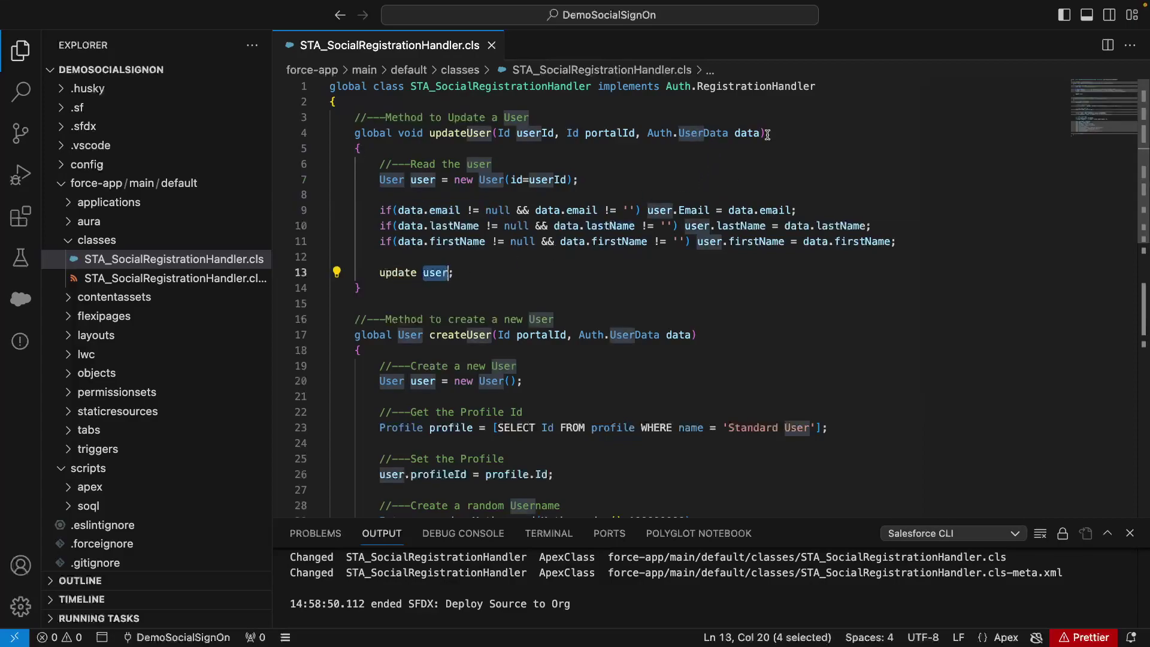
{"action": "scroll", "coordinate": [681, 190], "scroll_direction": "down", "scroll_amount": 5}
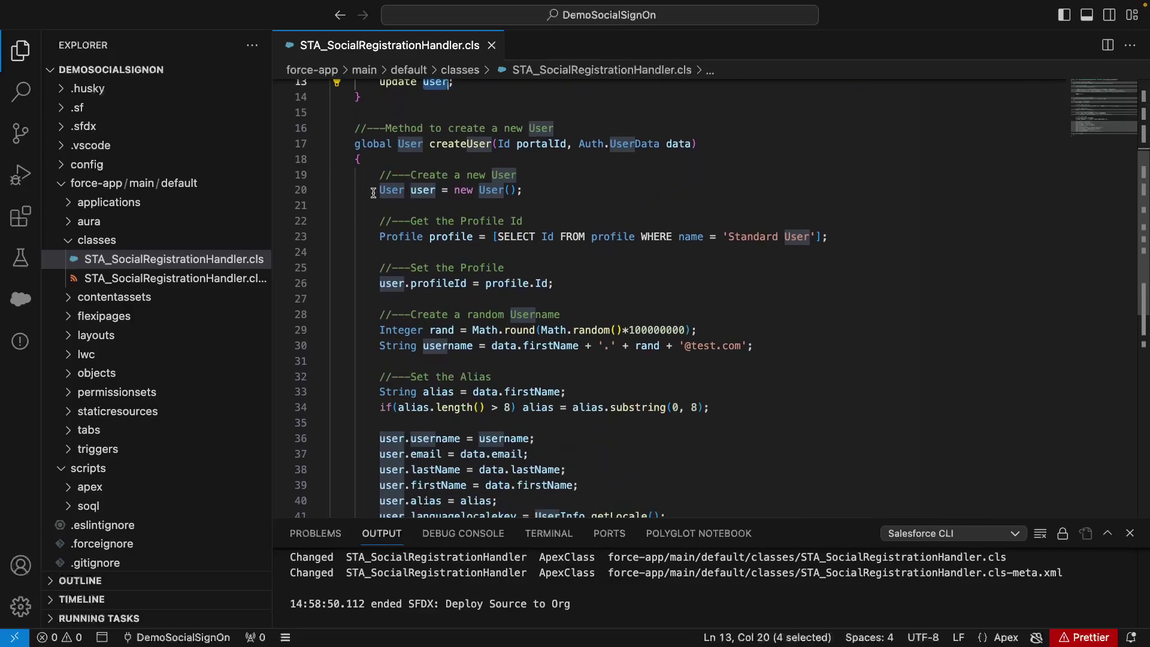
{"action": "left_click_drag", "start_coordinate": [378, 237], "coordinate": [889, 239]}
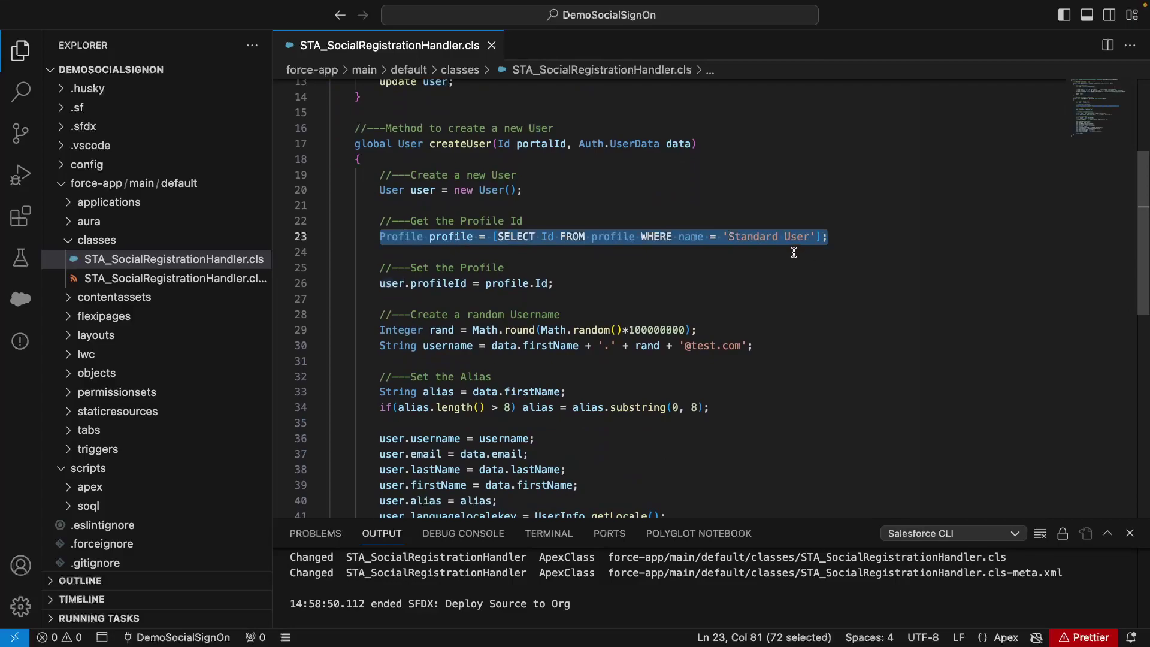
{"action": "scroll", "coordinate": [689, 267], "scroll_direction": "down", "scroll_amount": 3}
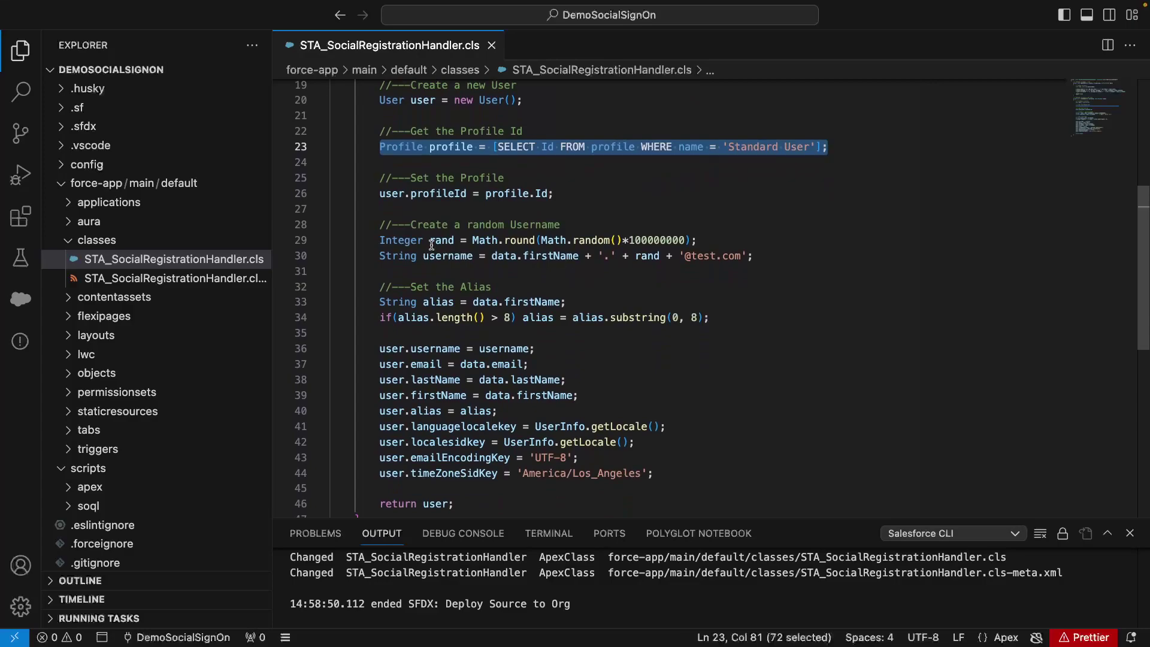
{"action": "scroll", "coordinate": [619, 270], "scroll_direction": "down", "scroll_amount": 2}
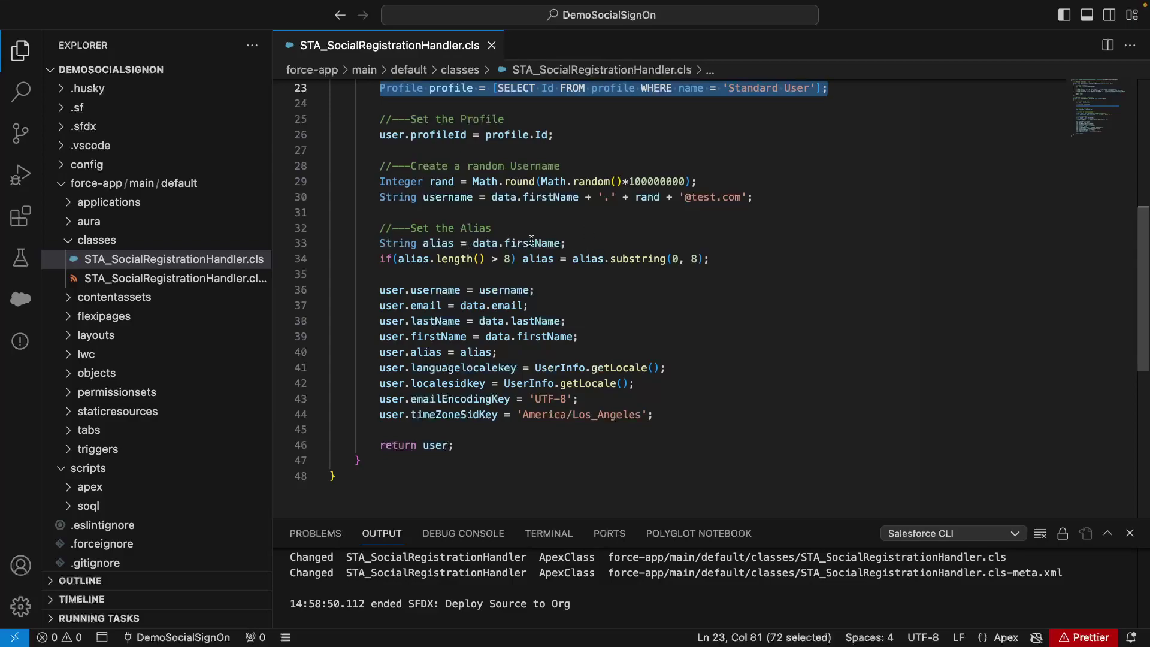
{"action": "scroll", "coordinate": [532, 241], "scroll_direction": "up", "scroll_amount": 7}
{"action": "scroll", "coordinate": [532, 241], "scroll_direction": "up", "scroll_amount": 1}
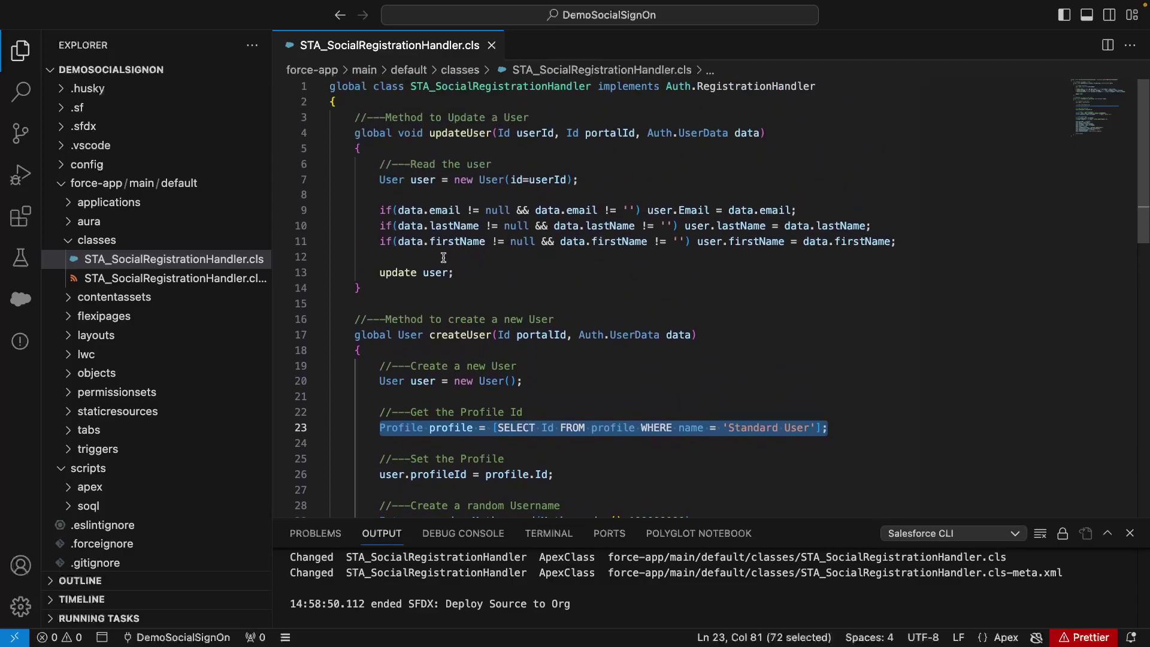
Set STA_SocialRegistrationHandler as the Google provider's registration handler and save it.
{"action": "key", "text": "super+Tab"}
{"action": "left_click", "coordinate": [449, 450]}
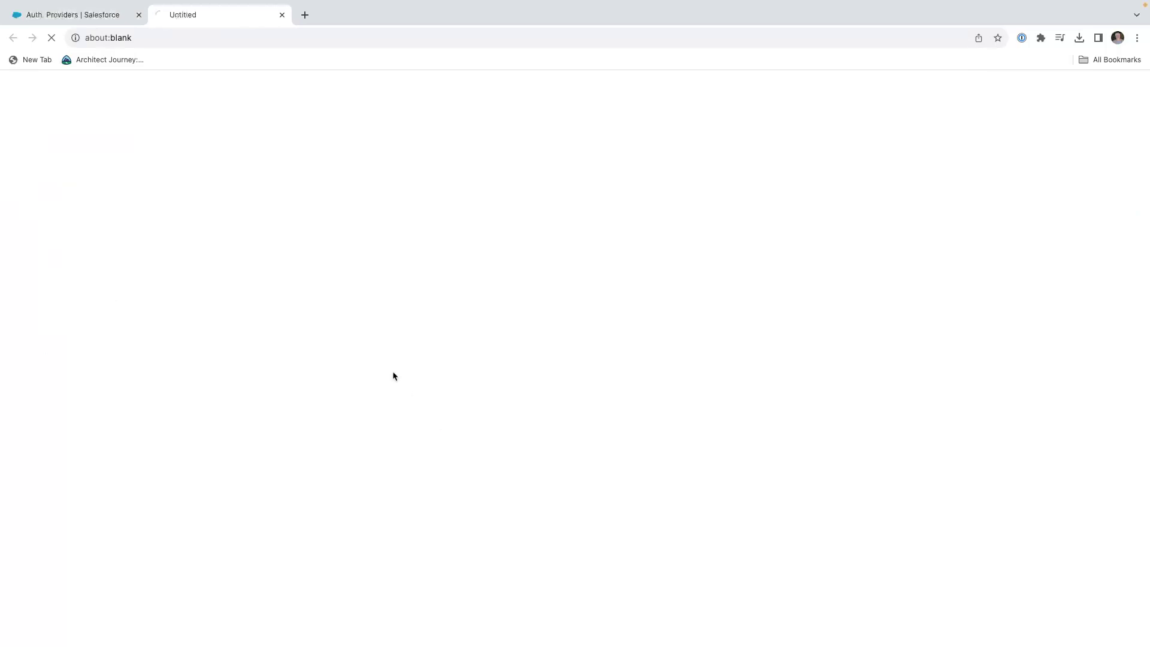
{"action": "left_click", "coordinate": [58, 195]}
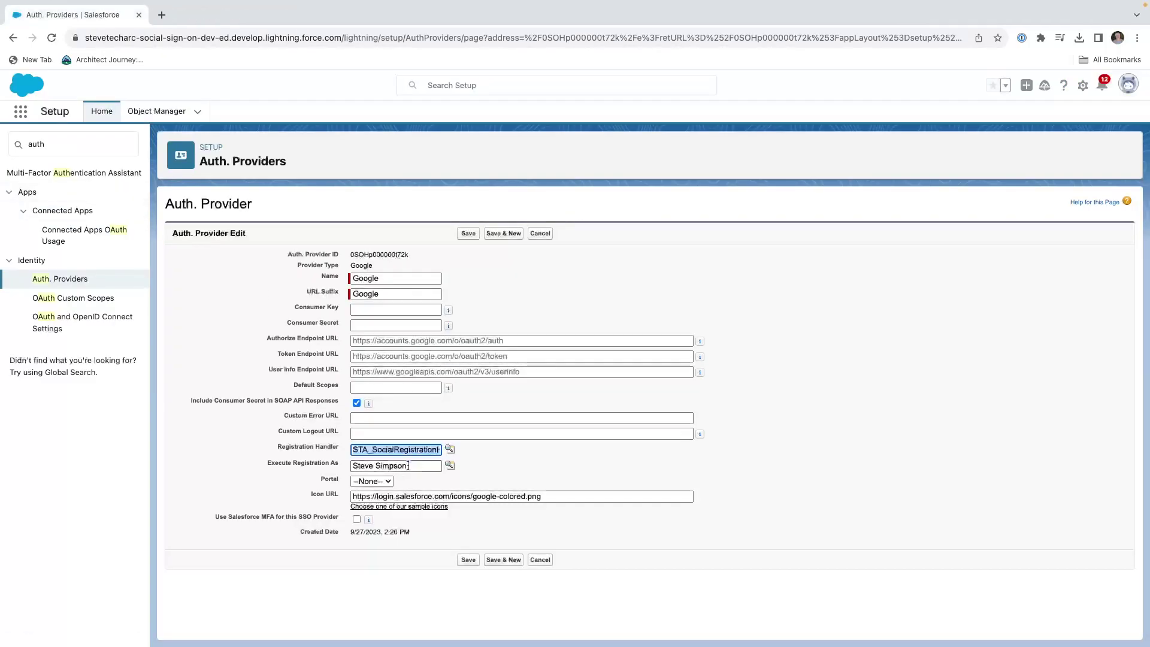
{"action": "left_click", "coordinate": [478, 235]}
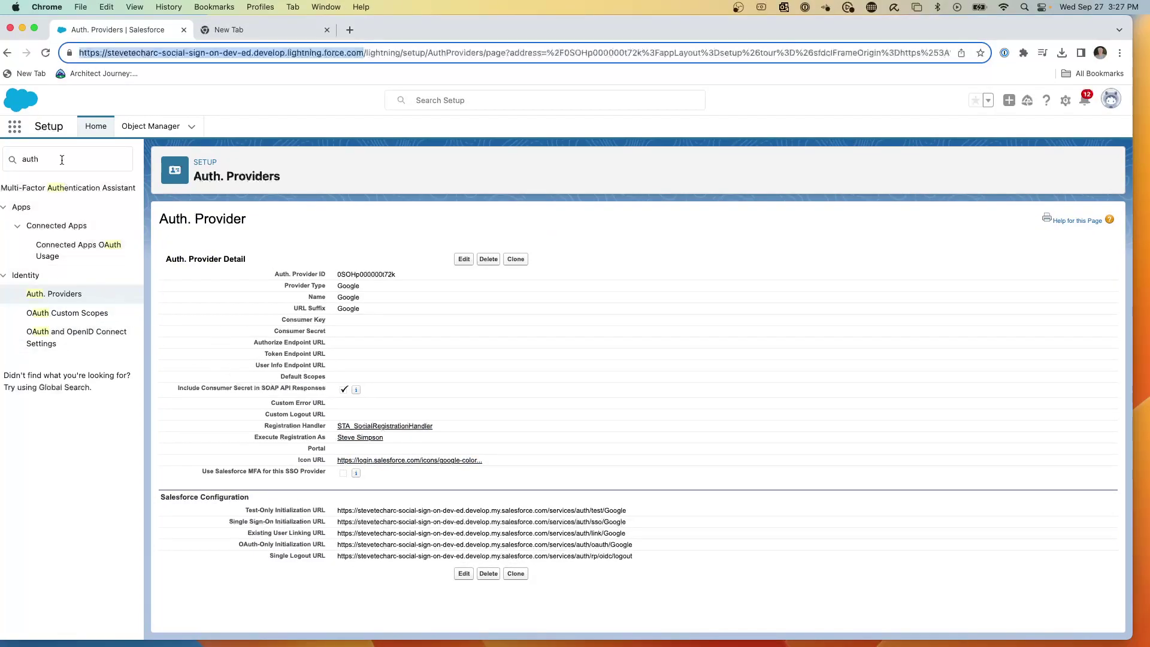
{"action": "left_click", "coordinate": [3, 159]}
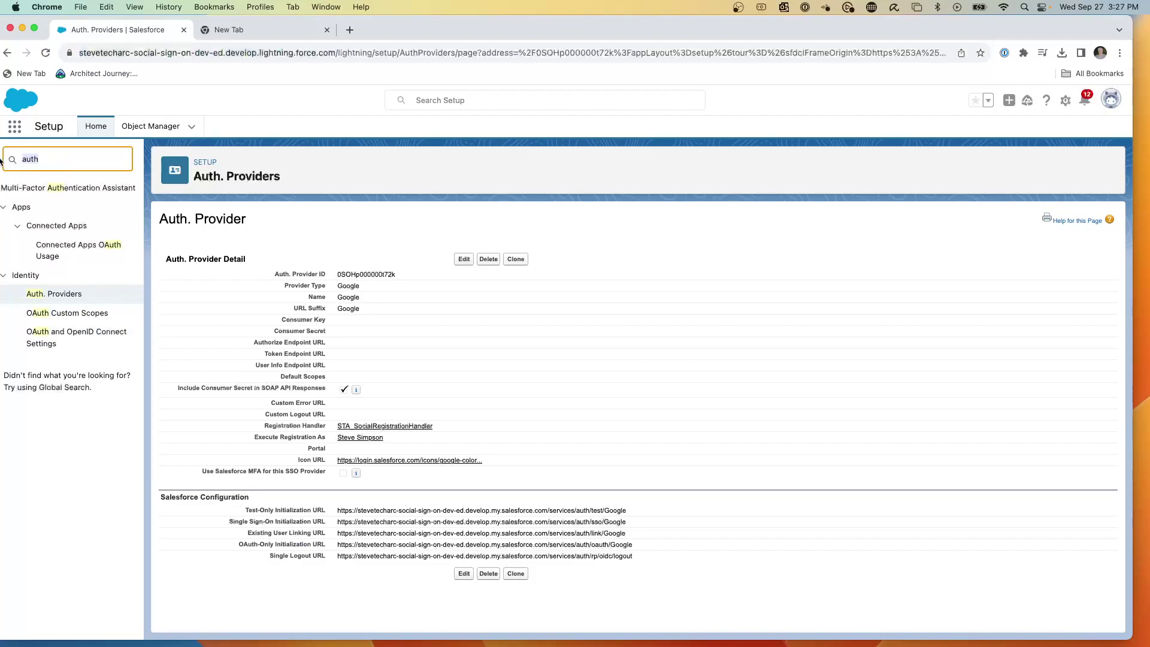
Open My Domain via 'my dom' and enable Google as an authentication service alongside Login Form.
{"action": "type", "text": "my dom"}
{"action": "left_click", "coordinate": [54, 207]}
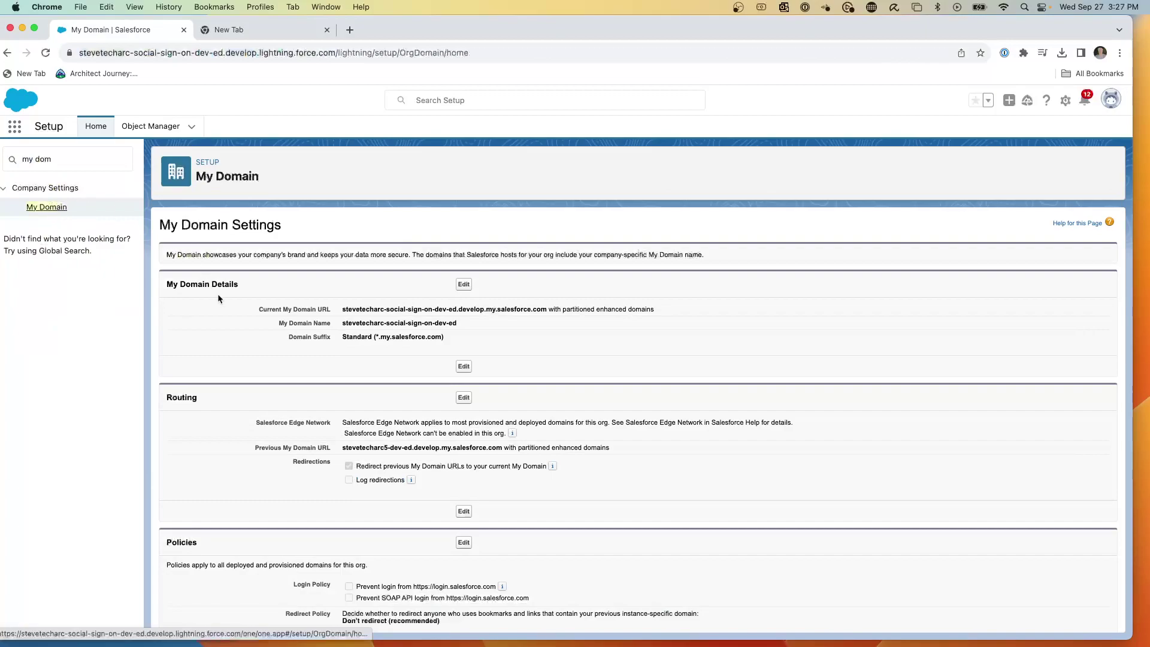
{"action": "scroll", "coordinate": [295, 327], "scroll_direction": "down", "scroll_amount": 4}
{"action": "scroll", "coordinate": [297, 331], "scroll_direction": "down", "scroll_amount": 5}
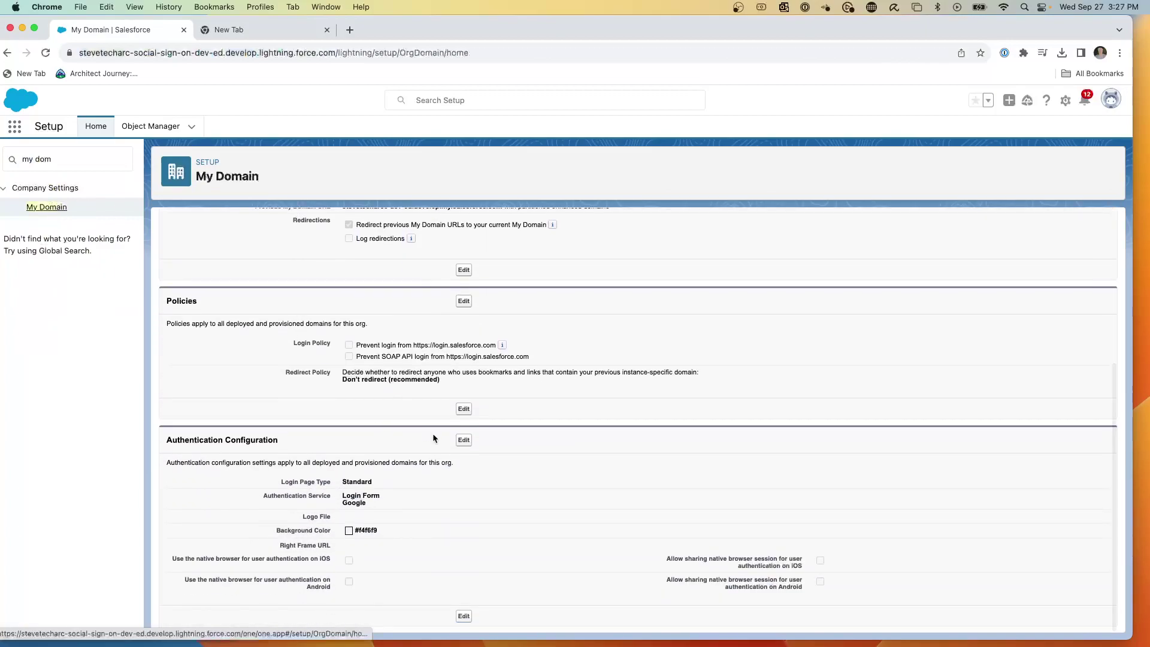
{"action": "left_click", "coordinate": [471, 444]}
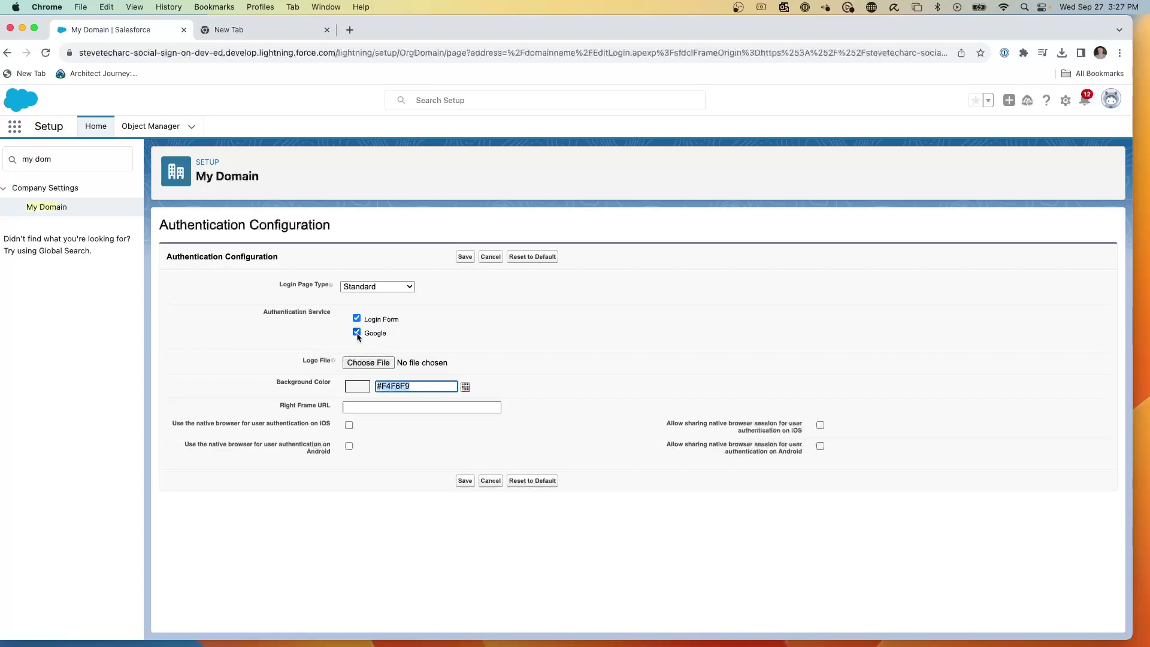
{"action": "left_click", "coordinate": [466, 258]}
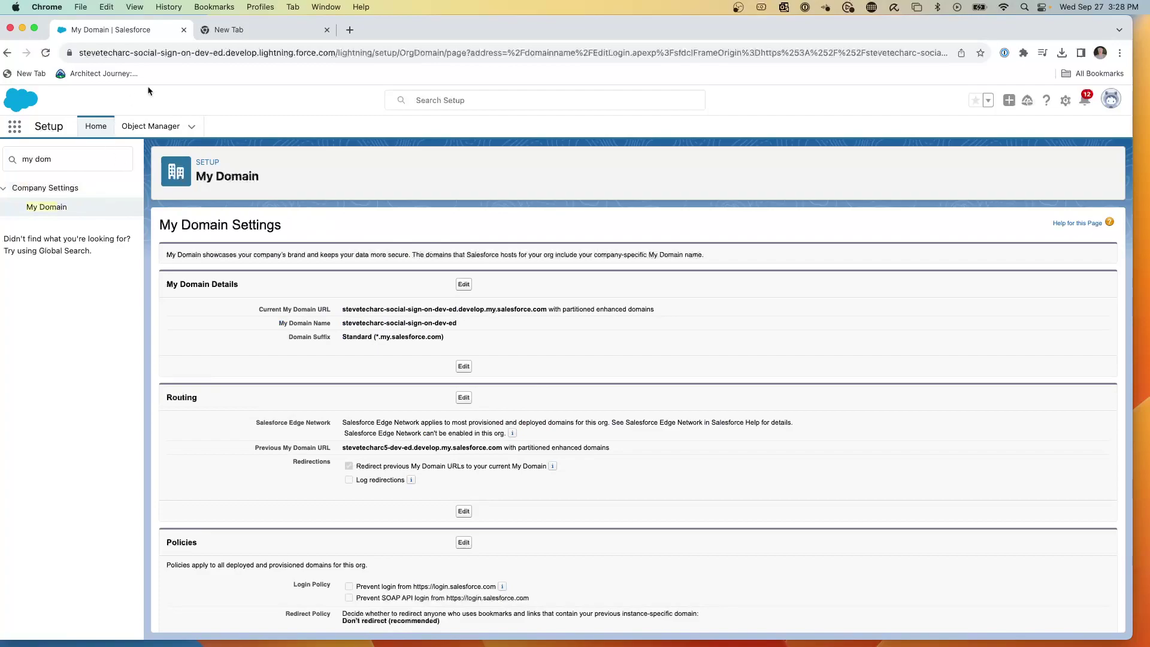
Copy the org's domain from the address bar and load it in a new Incognito window.
{"action": "left_click", "coordinate": [152, 54]}
{"action": "left_click", "coordinate": [351, 57]}
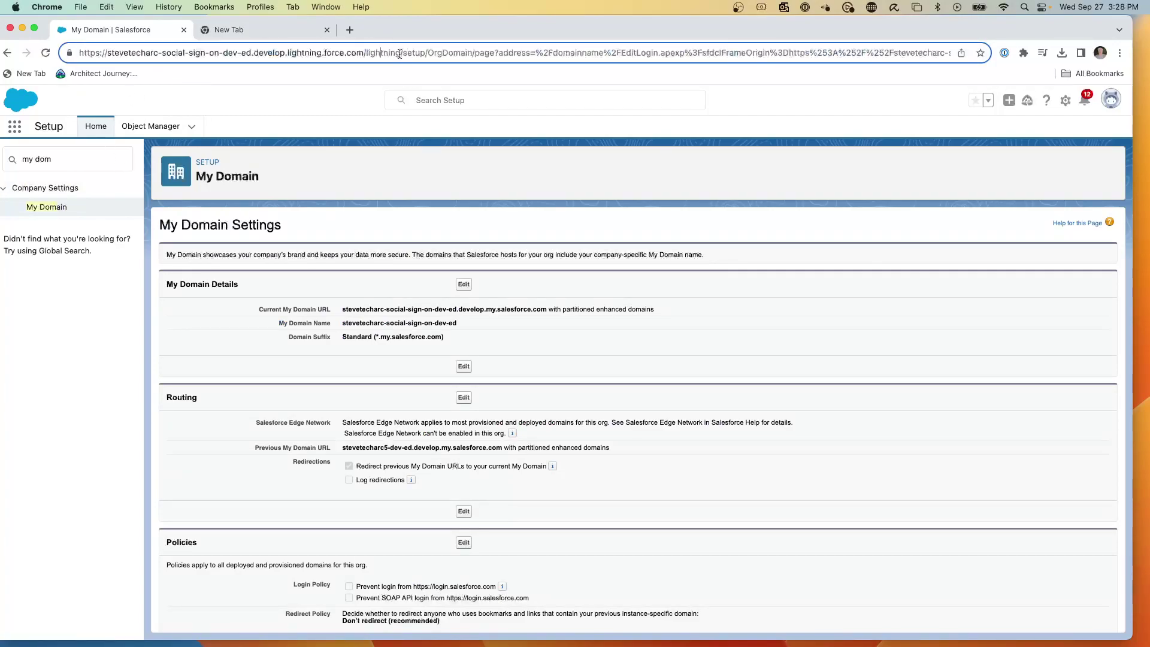
{"action": "left_click_drag", "start_coordinate": [362, 51], "coordinate": [57, 56]}
{"action": "key", "text": "super+c"}
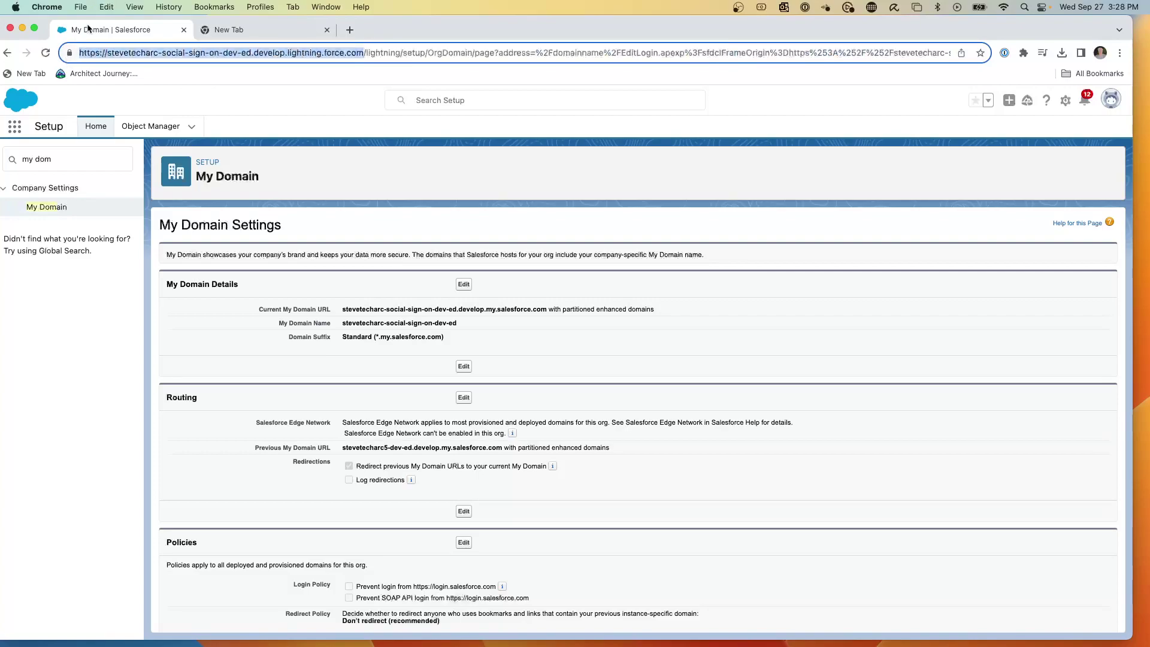
{"action": "left_click", "coordinate": [84, 7]}
{"action": "left_click", "coordinate": [99, 50]}
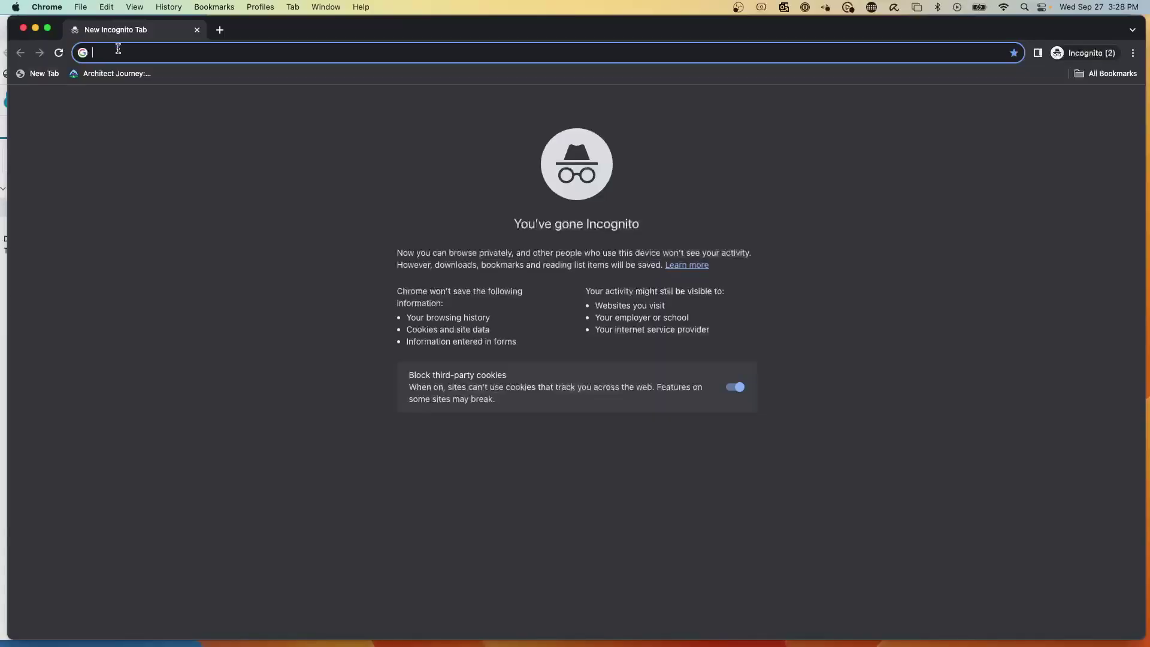
{"action": "key", "text": "super+v"}
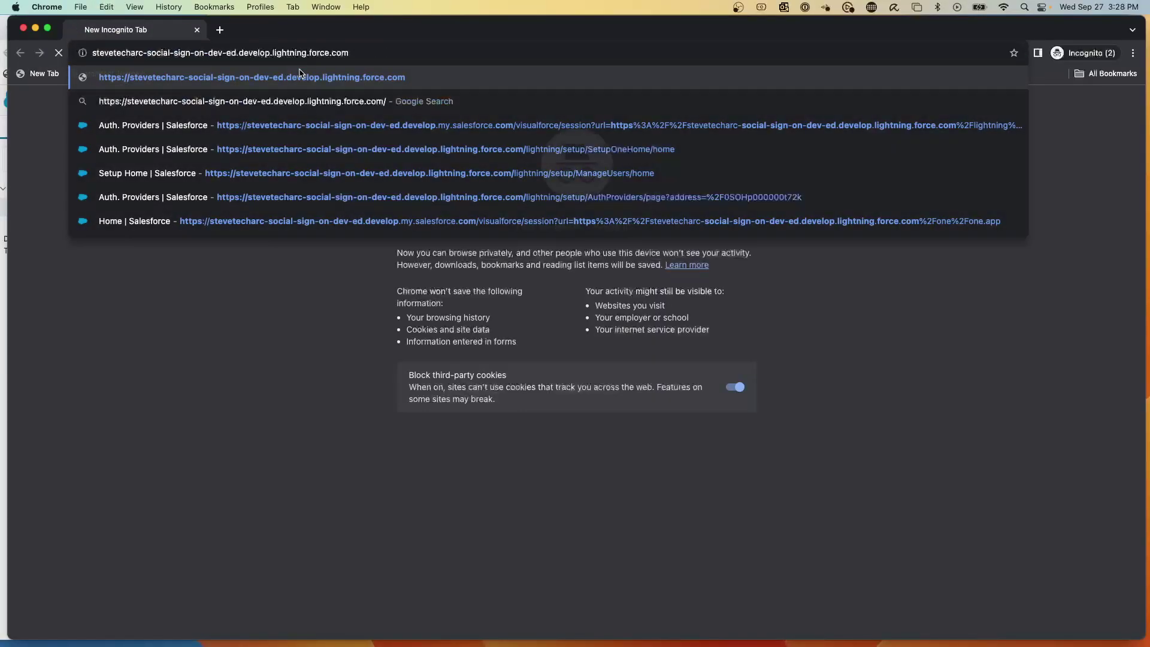
{"action": "key", "text": "Return"}
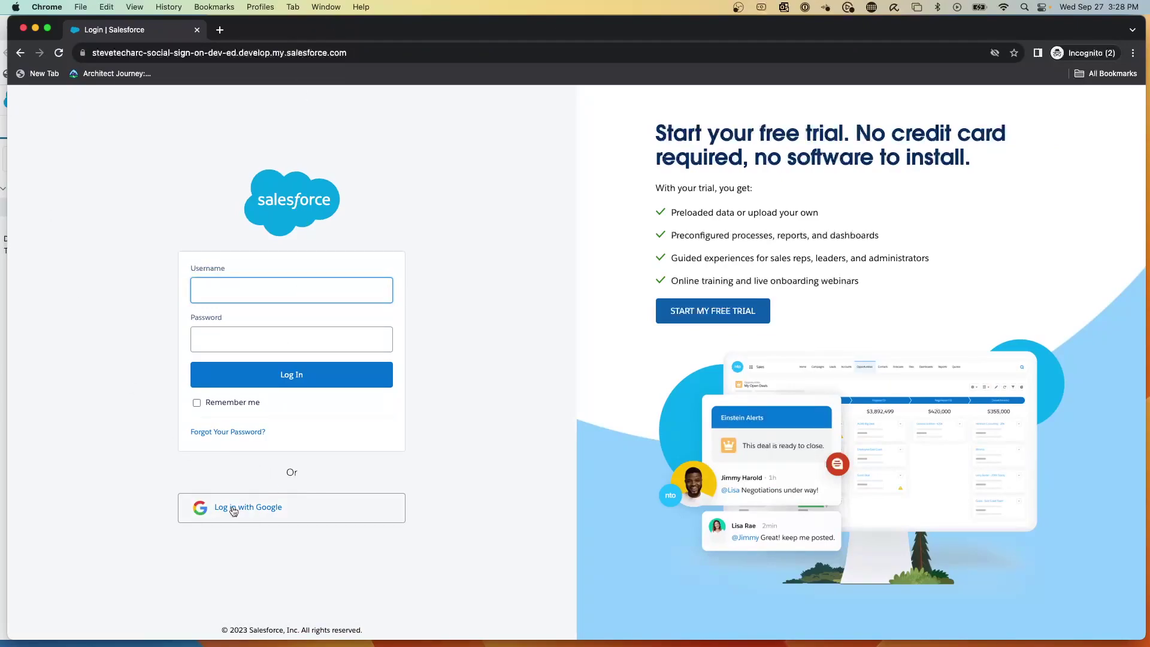
Choose Log in with Google, then submit the Google account's email and pasted password.
{"action": "left_click", "coordinate": [233, 509]}
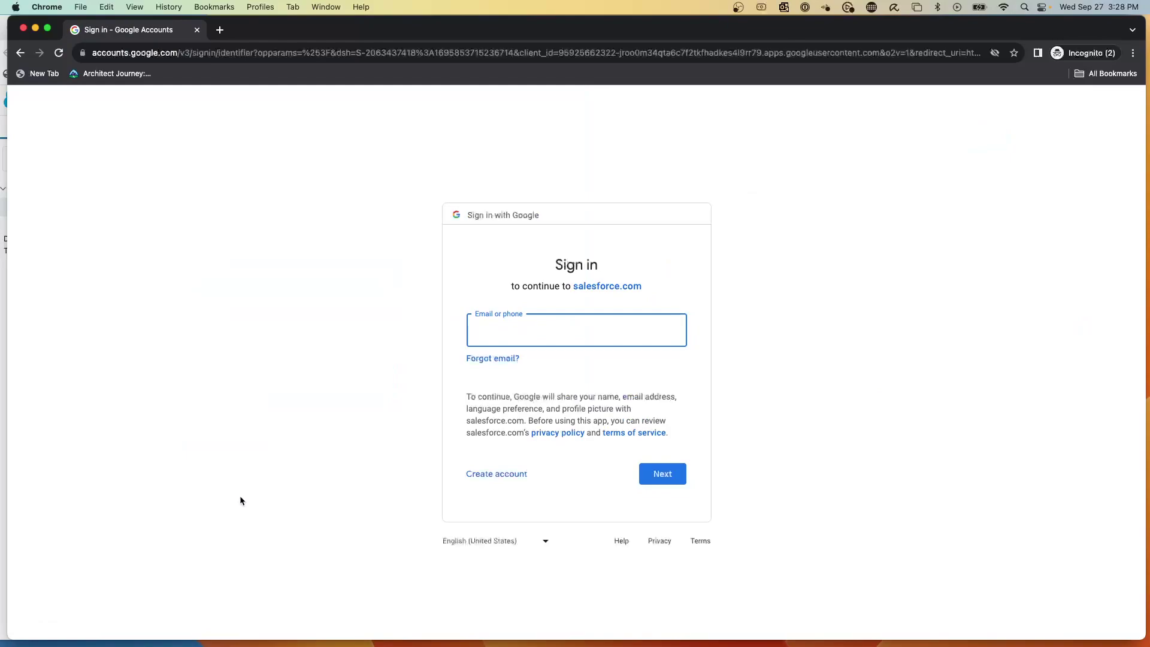
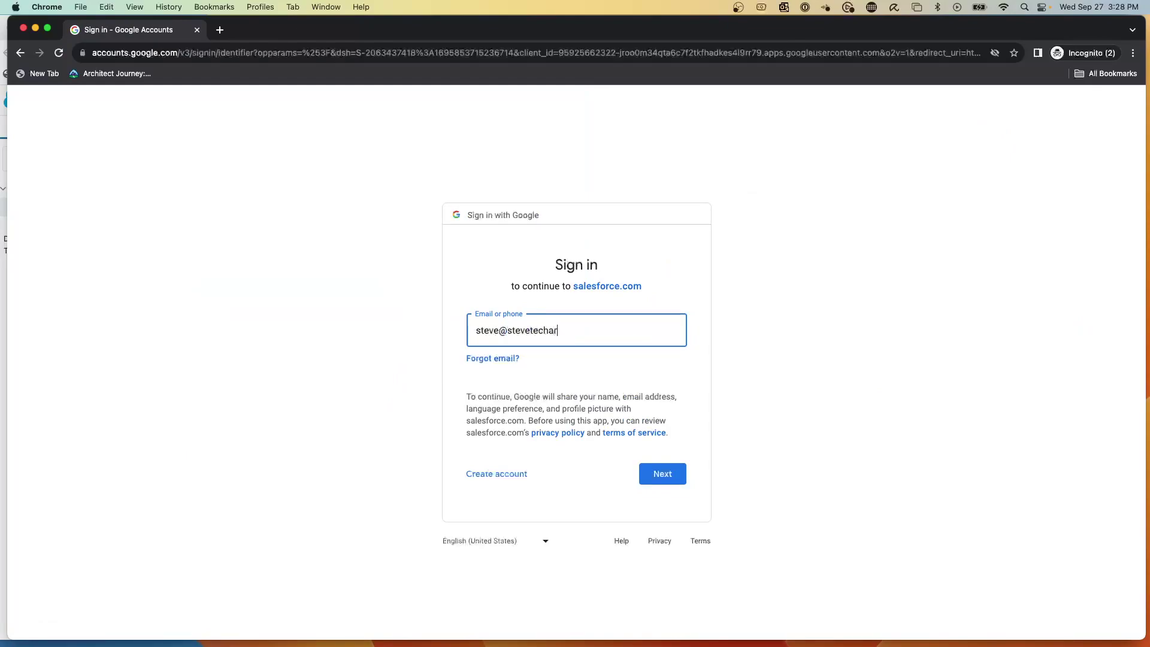
{"action": "left_click", "coordinate": [657, 476]}
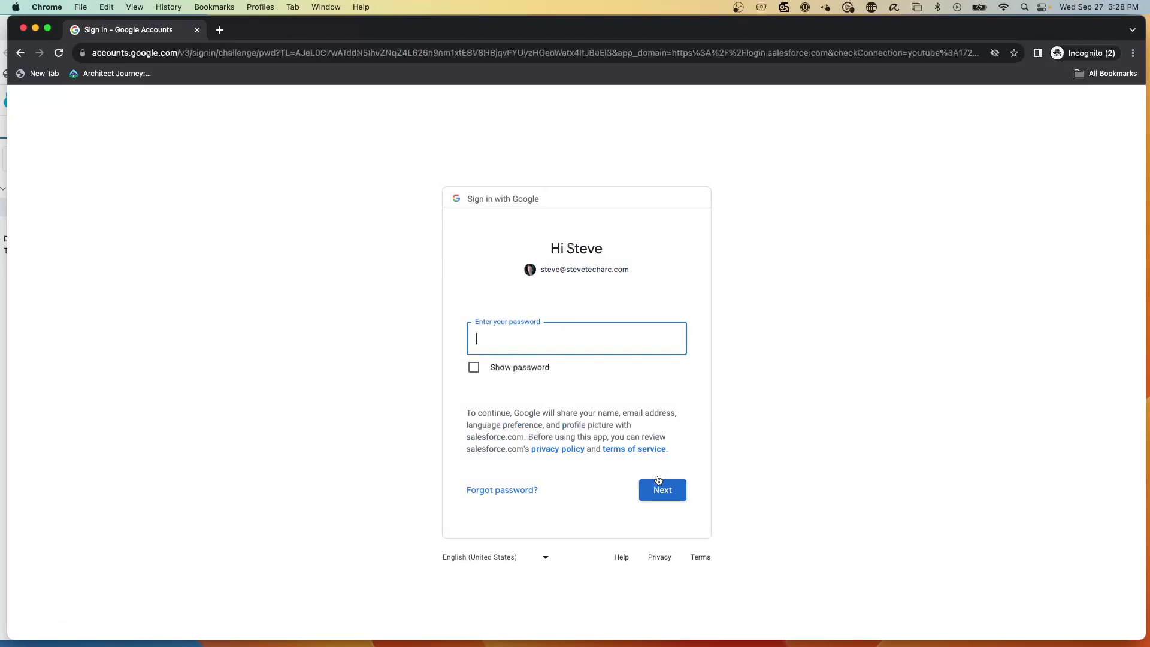
{"action": "key", "text": "super+v"}
{"action": "left_click", "coordinate": [661, 492]}
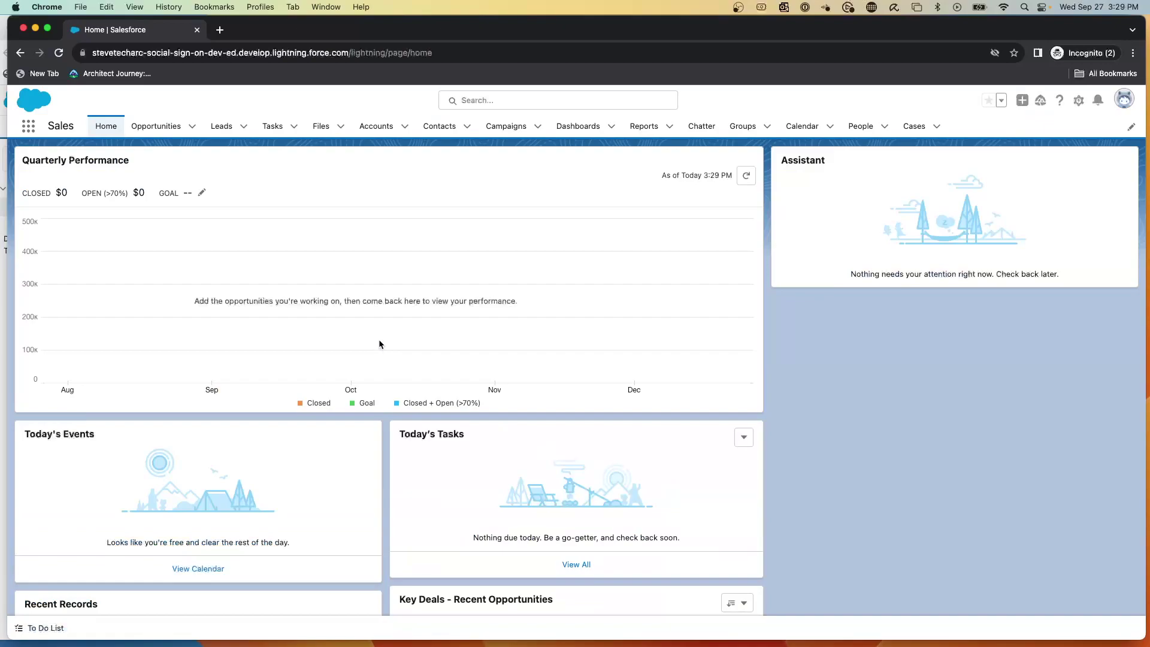
{"action": "left_click", "coordinate": [1124, 100]}
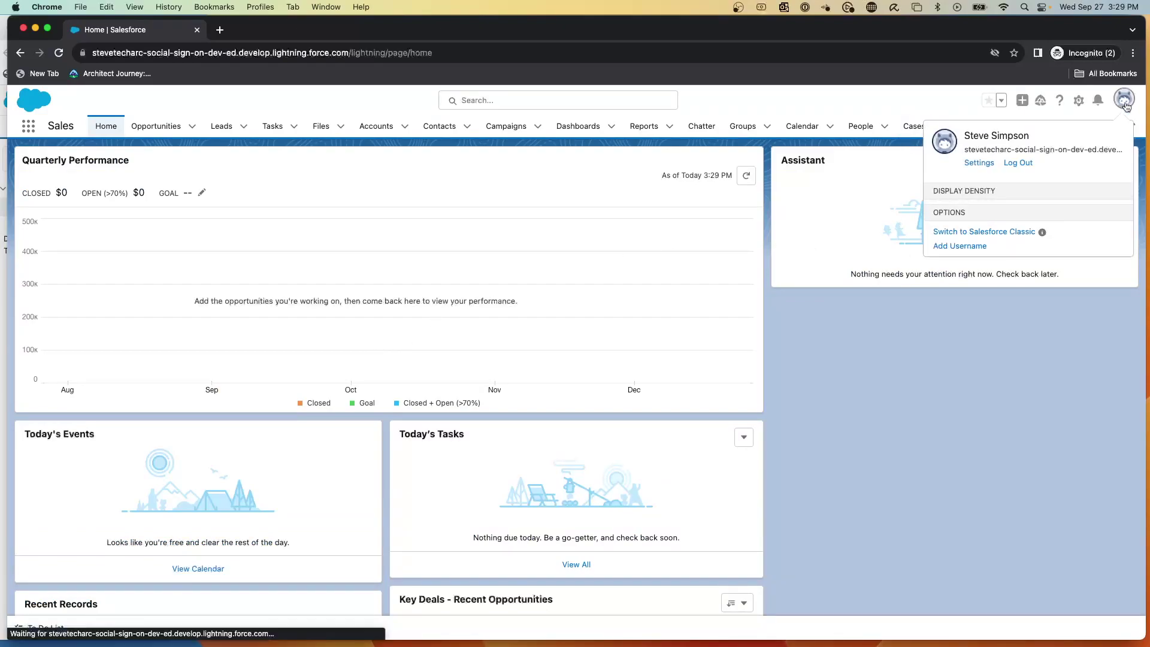
{"action": "left_click", "coordinate": [979, 163]}
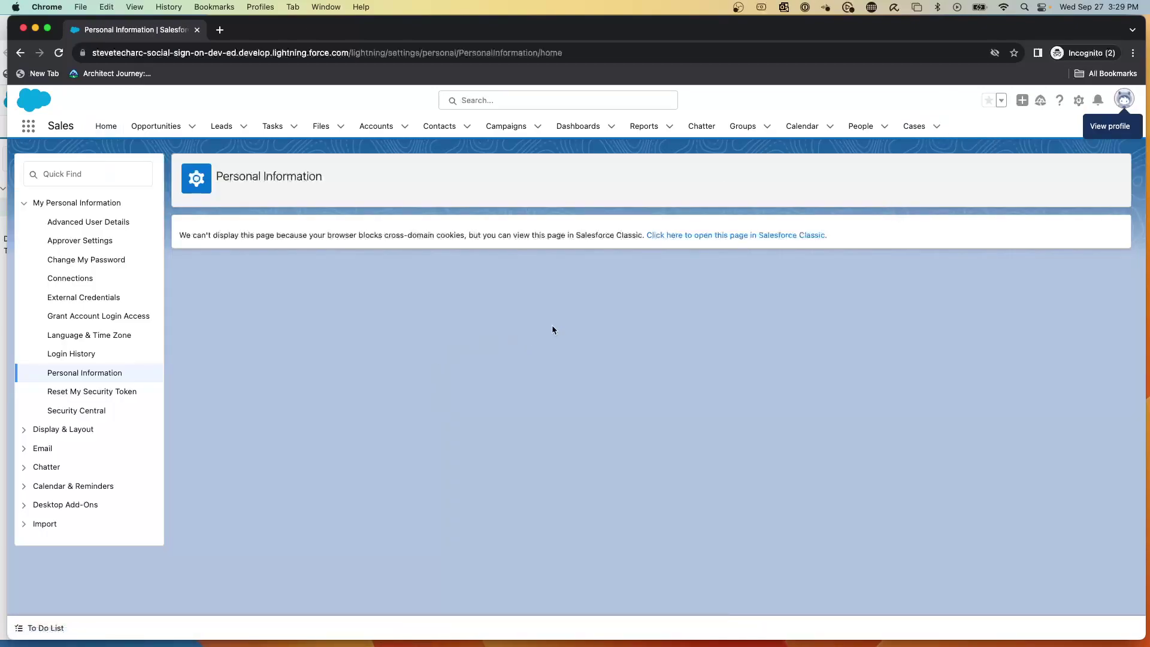
{"action": "left_click", "coordinate": [685, 237]}
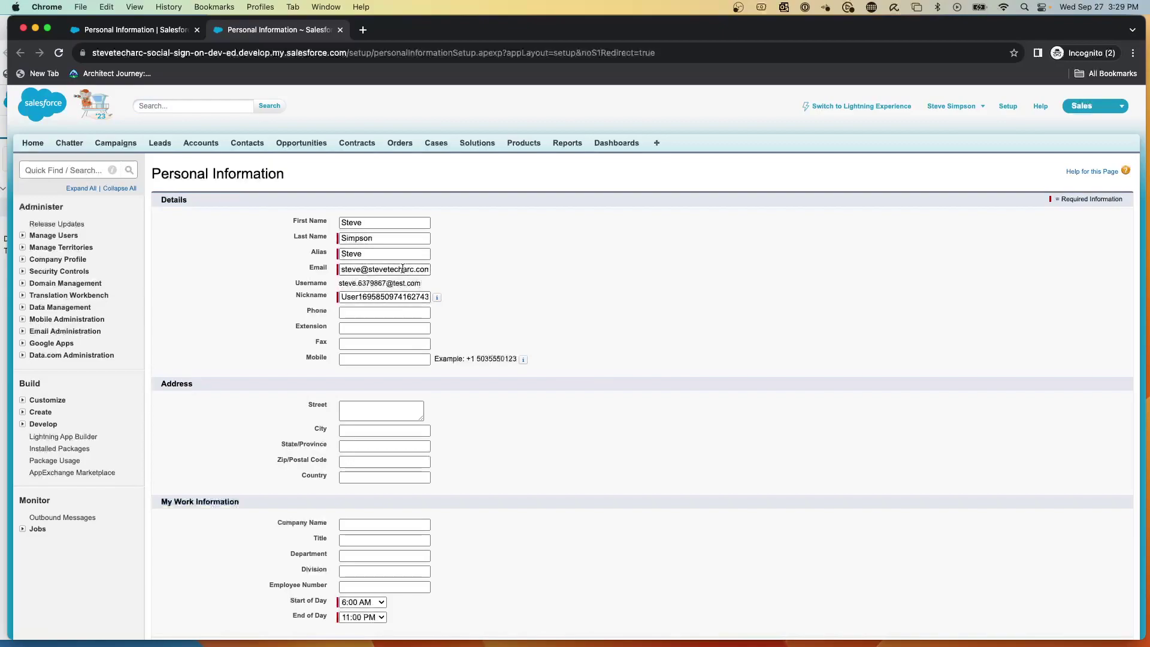
{"action": "scroll", "coordinate": [402, 269], "scroll_direction": "down", "scroll_amount": 2}
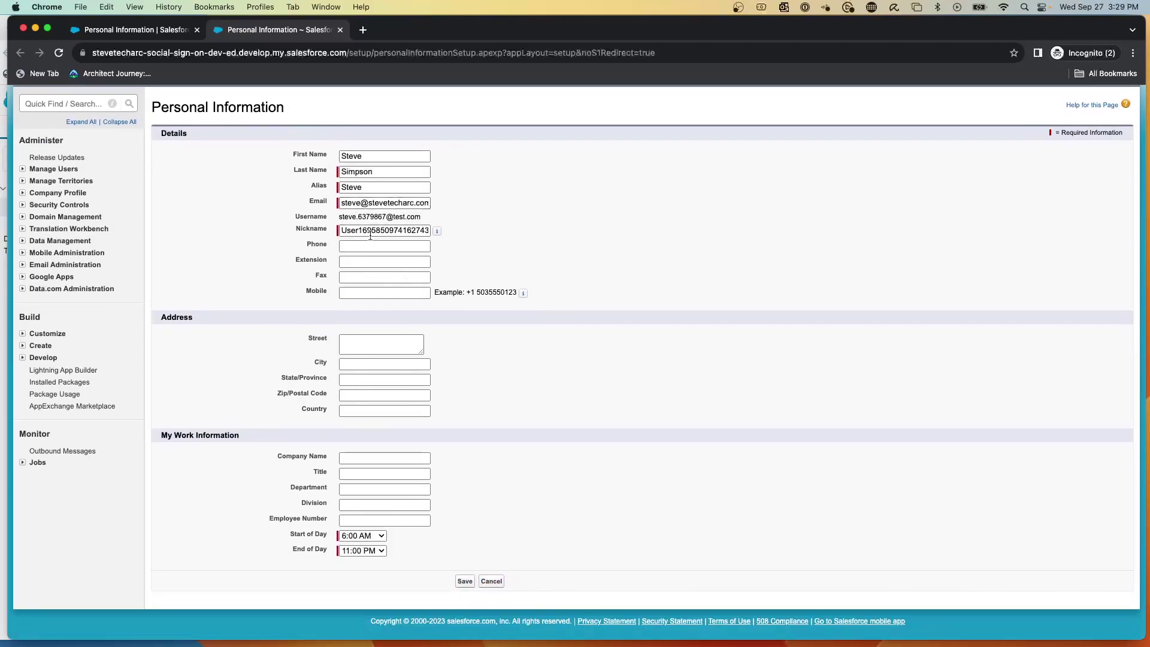
{"action": "left_click_drag", "start_coordinate": [431, 223], "coordinate": [317, 221]}
{"action": "scroll", "coordinate": [465, 295], "scroll_direction": "up", "scroll_amount": 1}
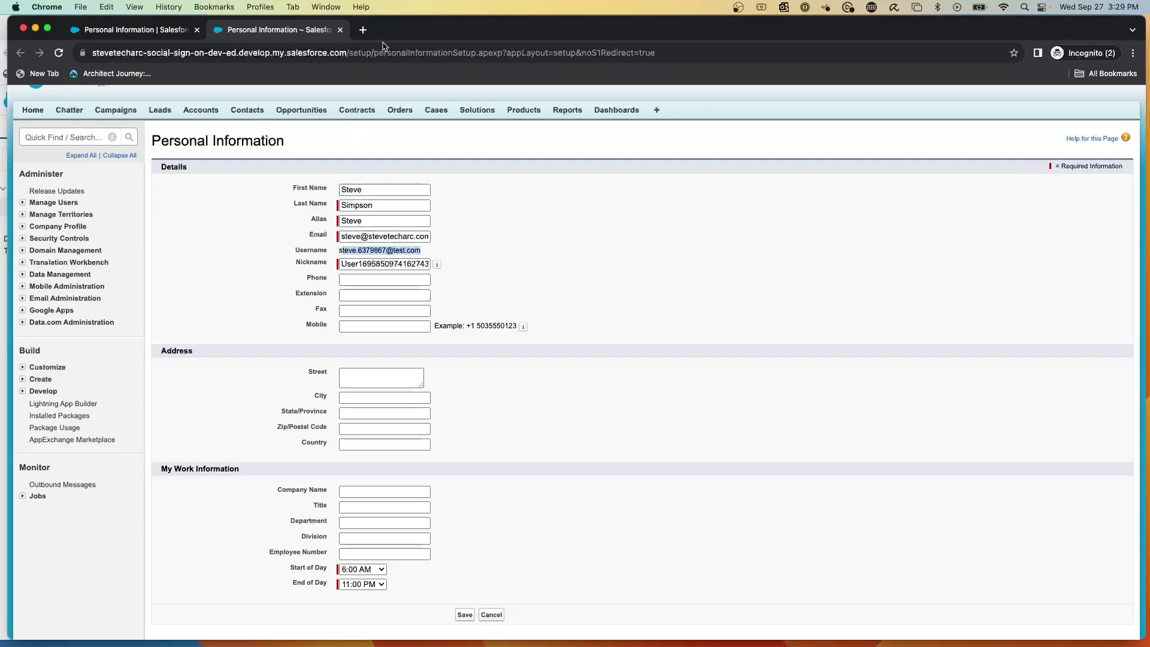
{"action": "left_click_drag", "start_coordinate": [392, 30], "coordinate": [469, 140]}
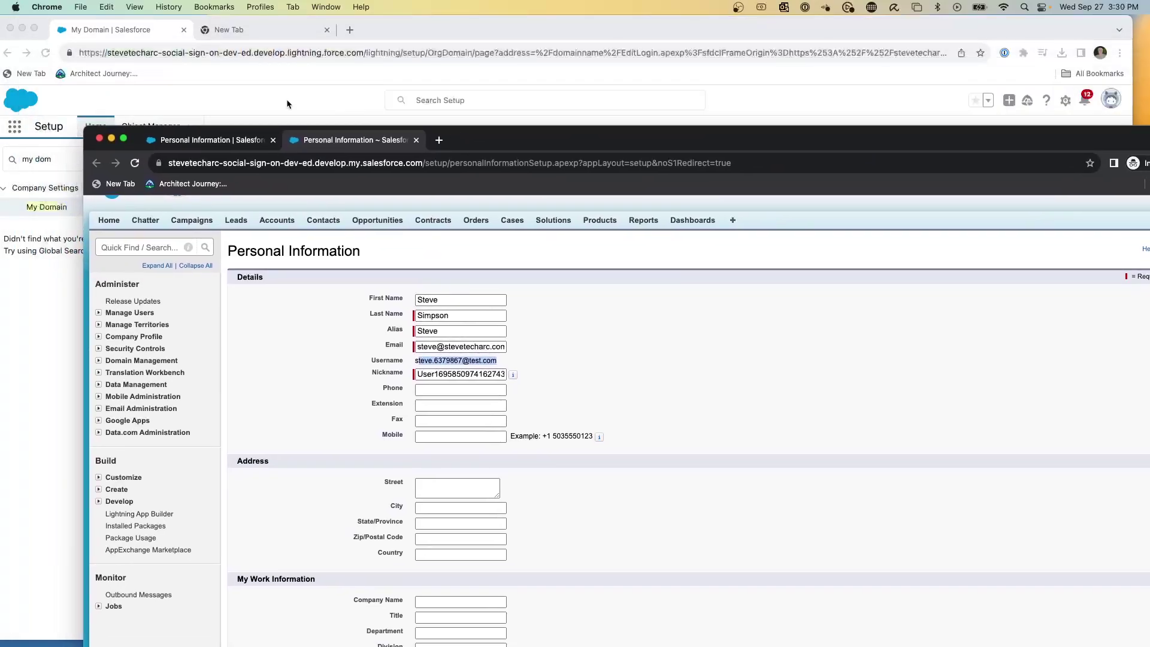
Back in the admin window, search 'auth' and open the Google Auth. Provider's detail page.
{"action": "left_click", "coordinate": [239, 94]}
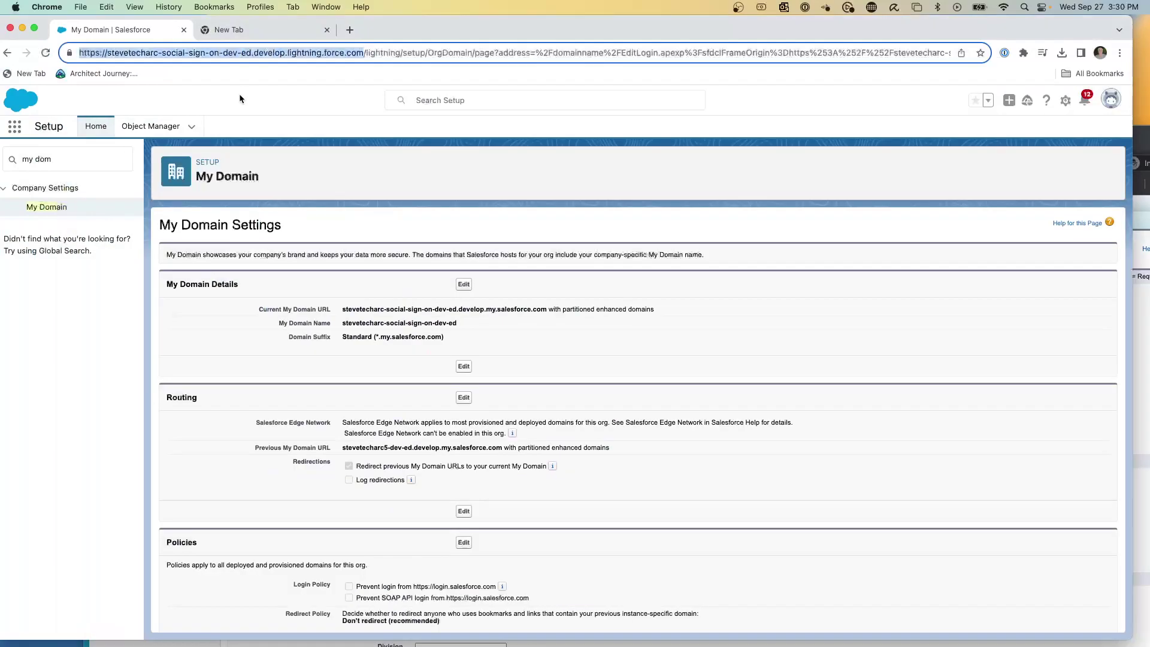
{"action": "left_click", "coordinate": [47, 207]}
{"action": "scroll", "coordinate": [392, 440], "scroll_direction": "down", "scroll_amount": 1}
{"action": "scroll", "coordinate": [392, 440], "scroll_direction": "down", "scroll_amount": 5}
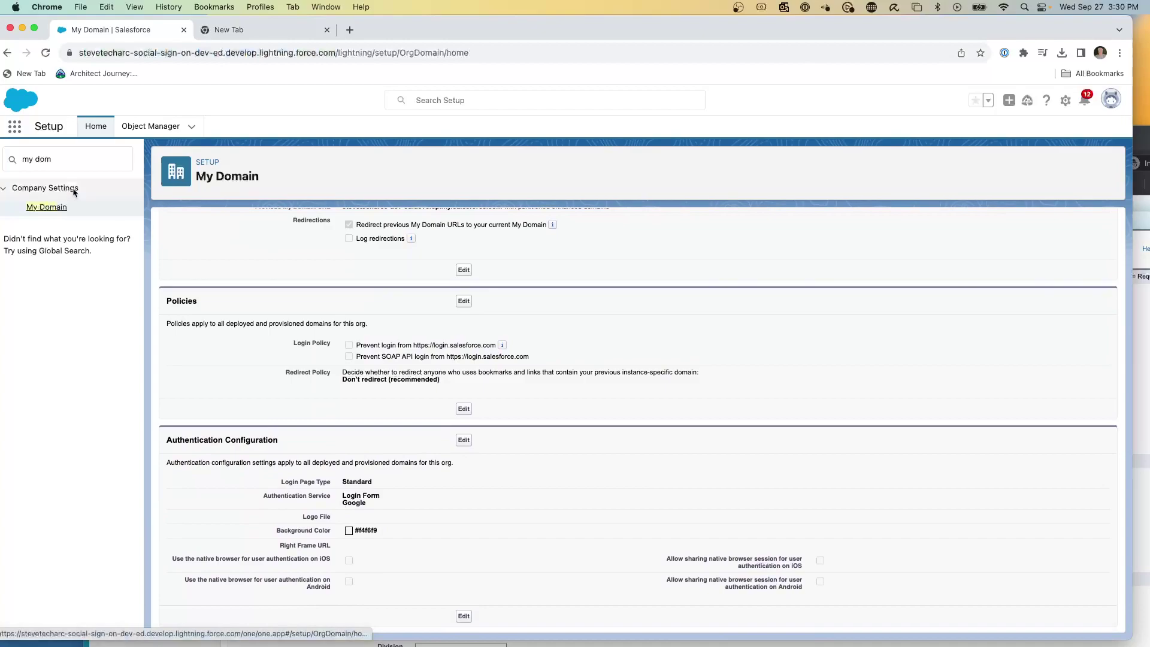
{"action": "left_click_drag", "start_coordinate": [52, 158], "coordinate": [1, 159]}
{"action": "type", "text": "auth"}
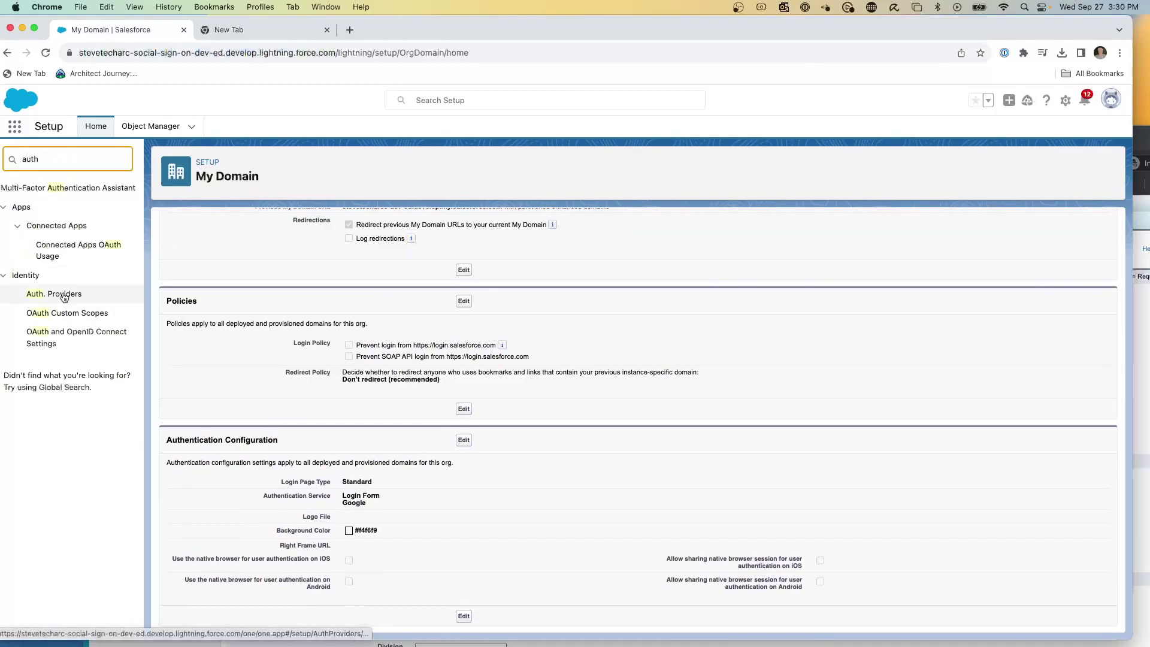
{"action": "left_click", "coordinate": [54, 293]}
{"action": "left_click", "coordinate": [210, 289]}
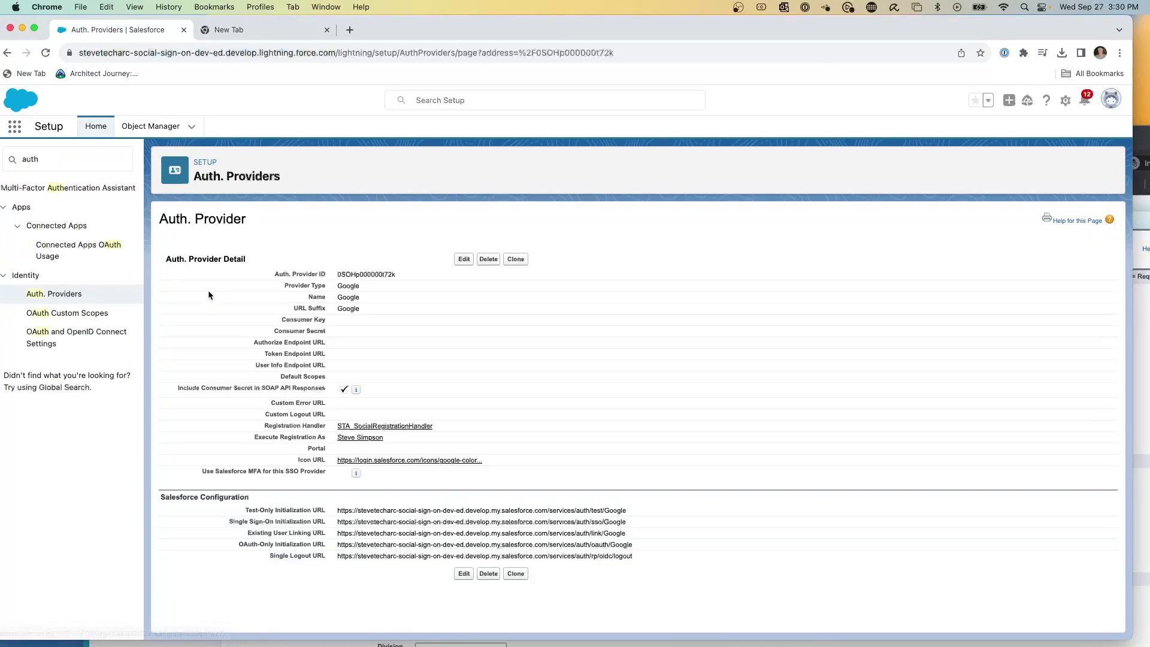